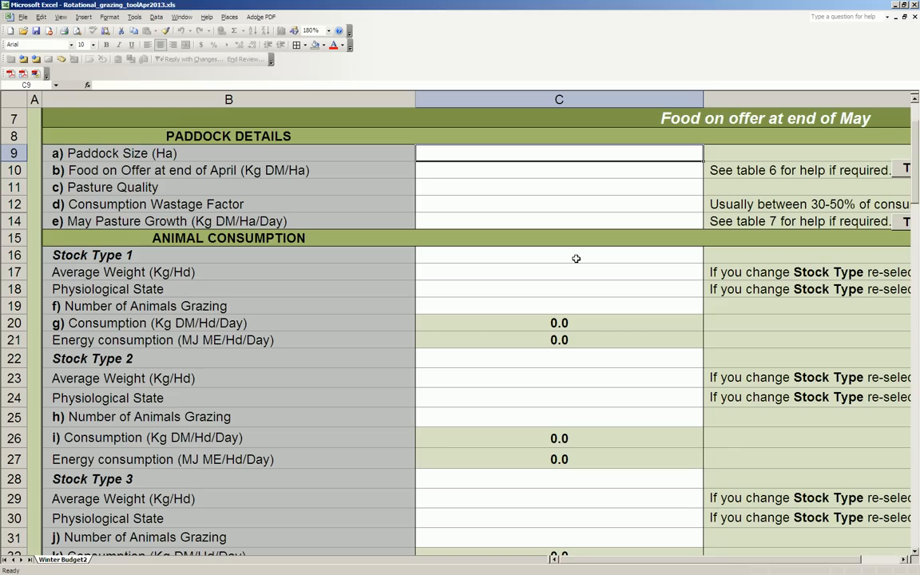
- Enter a paddock size of 500 ha and food on offer at end of April of 700 kg DM/ha for May
type("500")
key("Return")
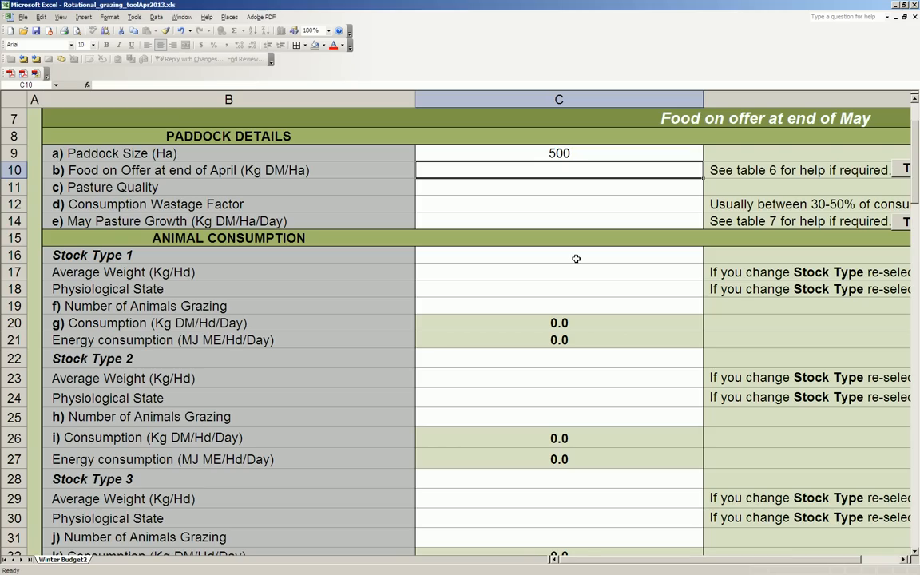
type("700")
key("Return")
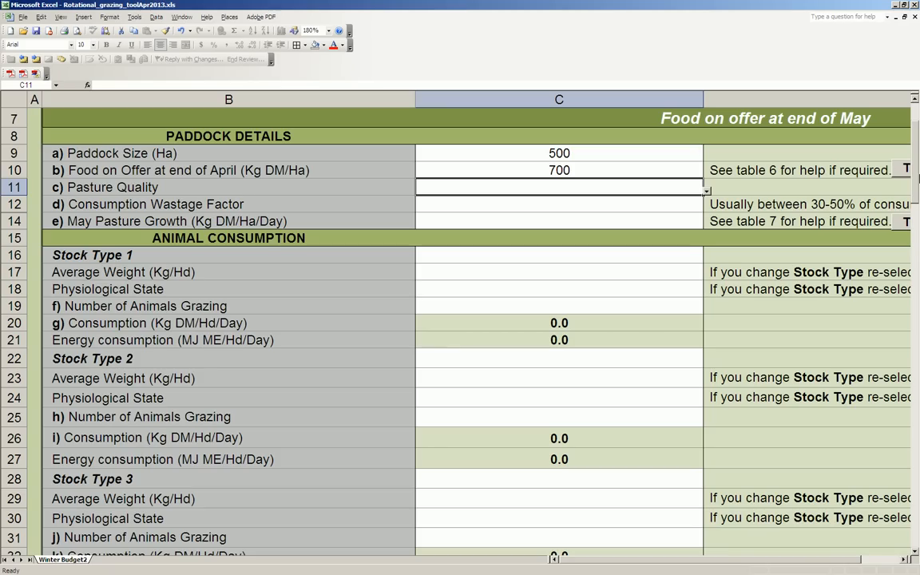
- Consult Table 6 on pasture height and the Lifetime Wool pasture photo gallery in Firefox, and return to the Excel feed budget
left_click(899, 171)
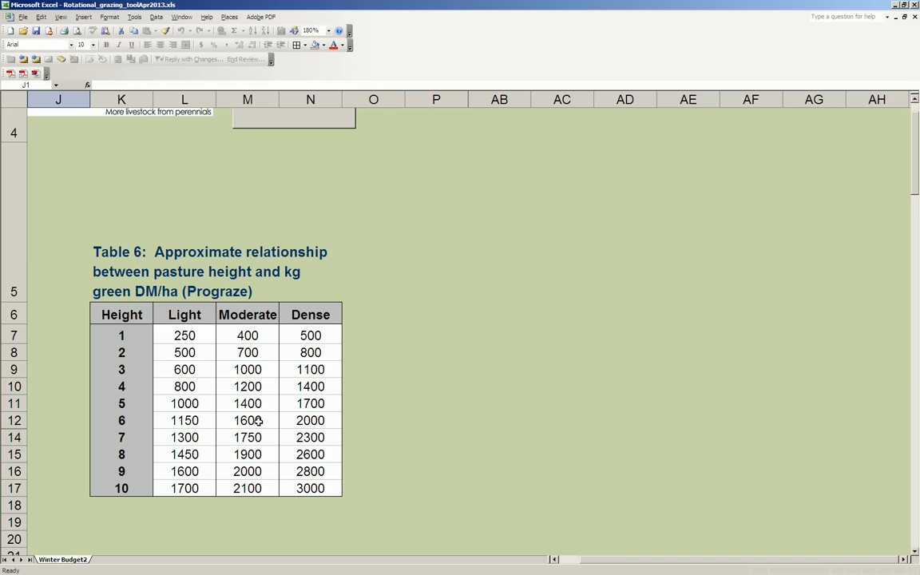
scroll(292, 197, "up", 1)
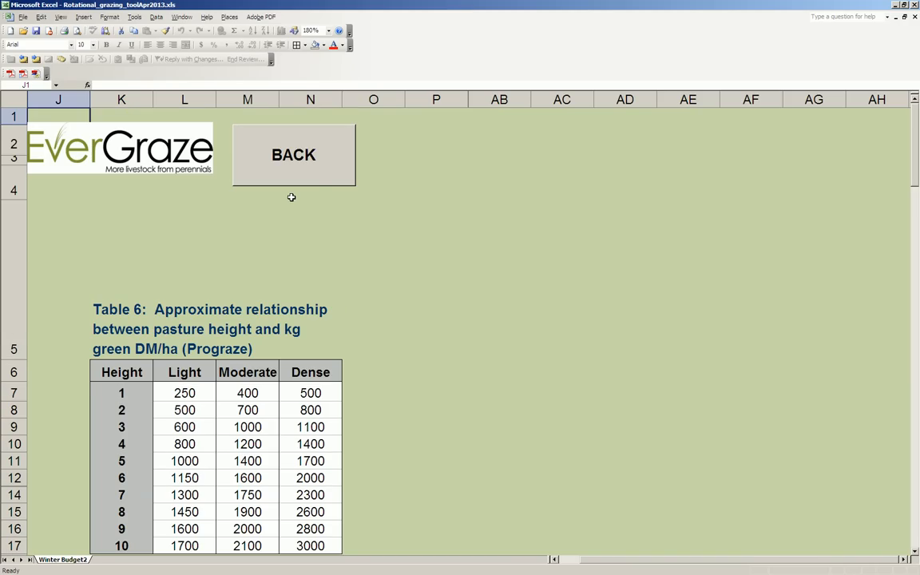
left_click(292, 172)
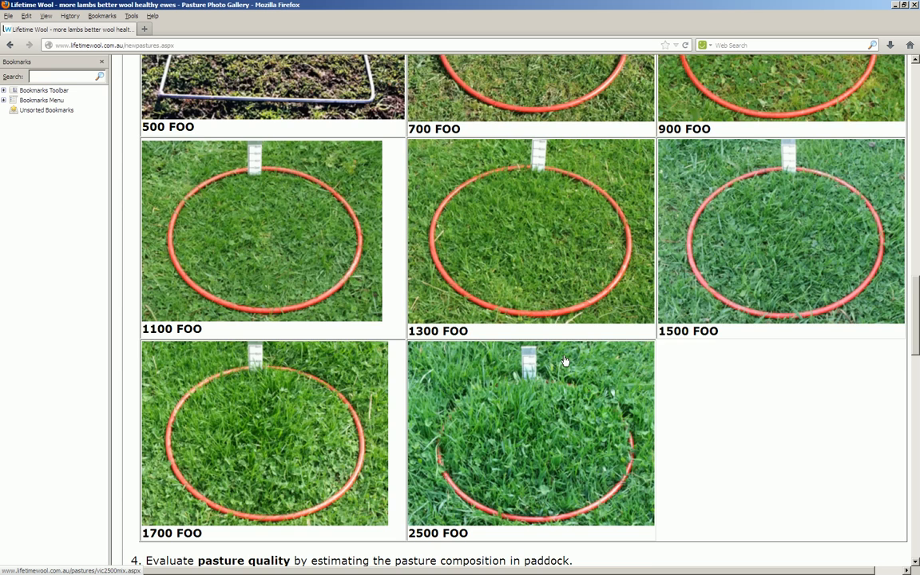
scroll(505, 239, "up", 4)
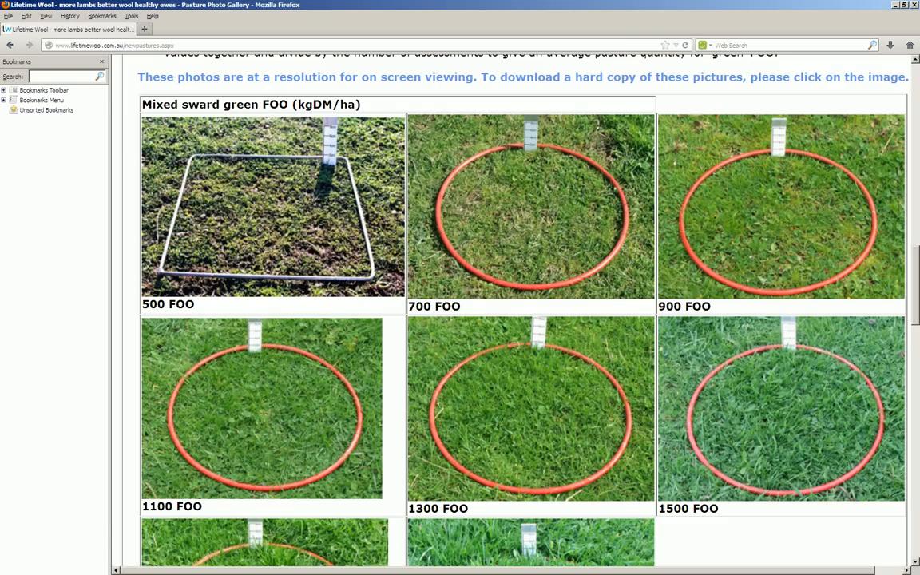
key("alt+Tab")
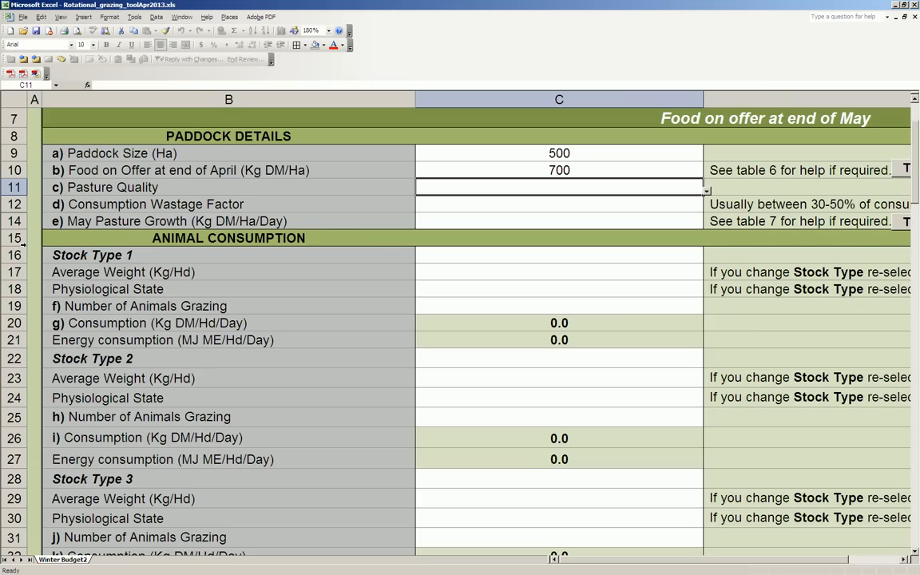
- Set May pasture quality to "70% dig, 10 MJ ME/kg - Green, grassy" and the consumption wastage factor to 20%
left_click(706, 190)
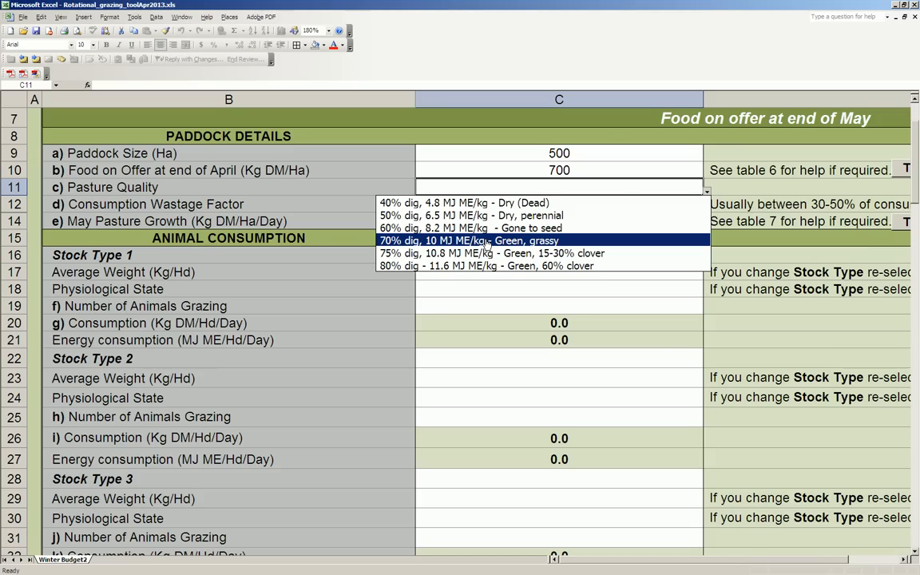
left_click(487, 242)
left_click(489, 202)
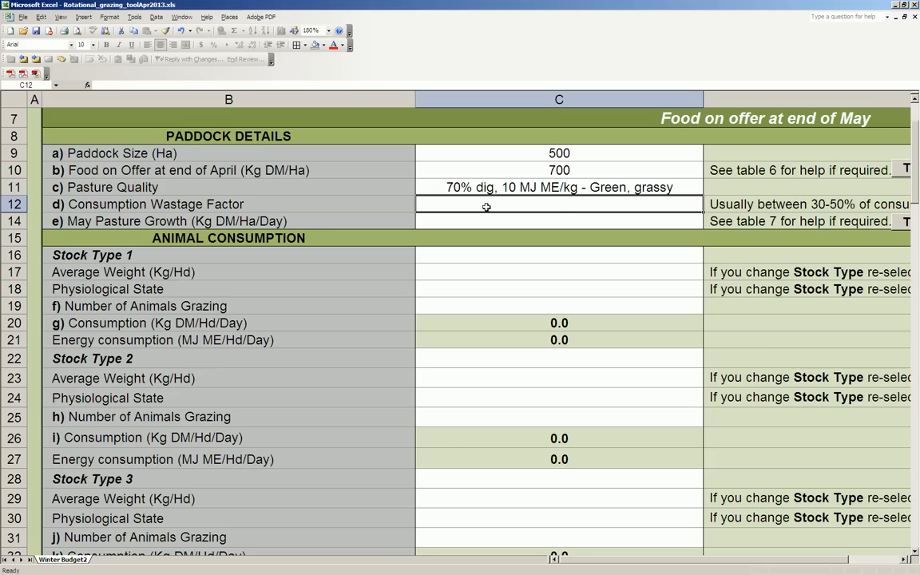
type("2")
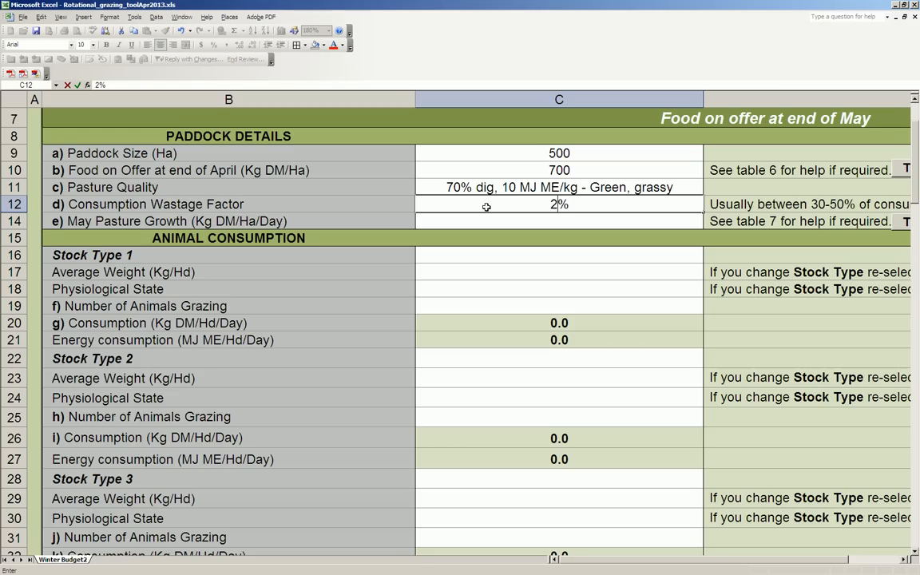
type("0")
key("Return")
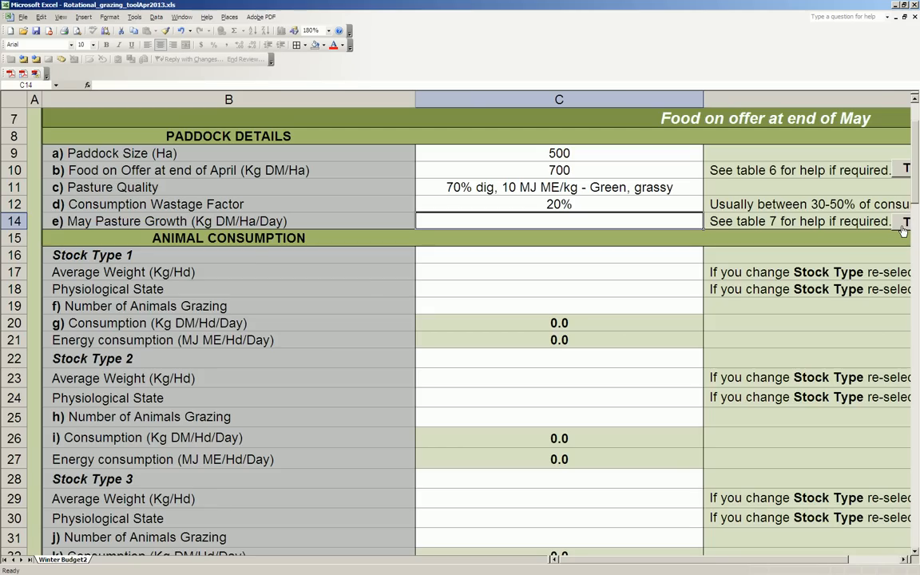
- Consult Table 7 for monthly growth rates and set May pasture growth to 25 kg DM/ha/day
left_click(903, 227)
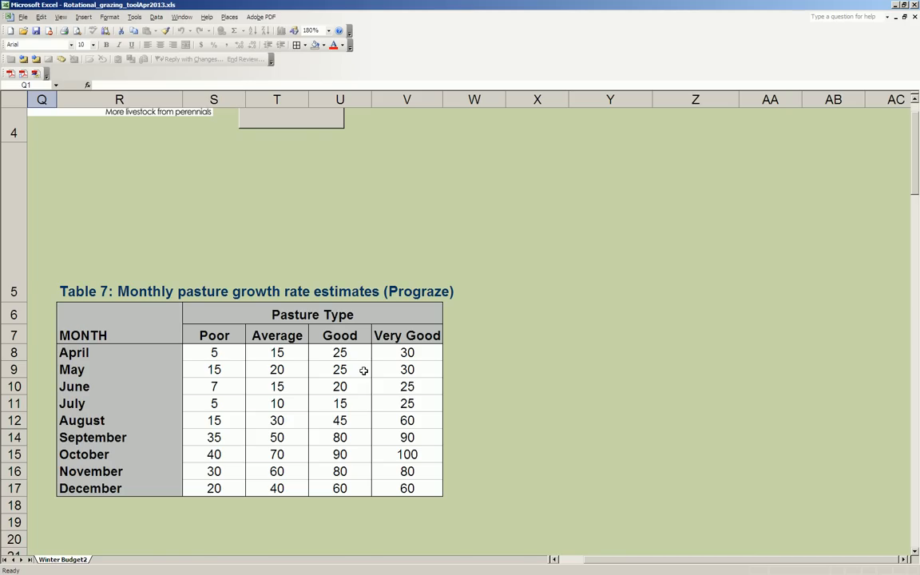
type("2")
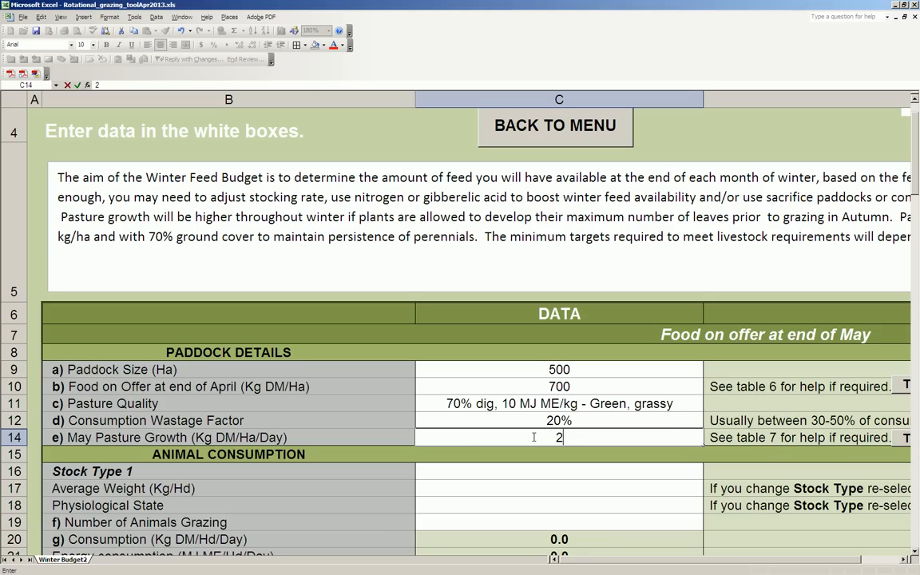
type("5")
key("Return")
- Set May Stock Type 1 to Ewes/Wethers with an average weight of 60 kg per head
scroll(467, 206, "down", 2)
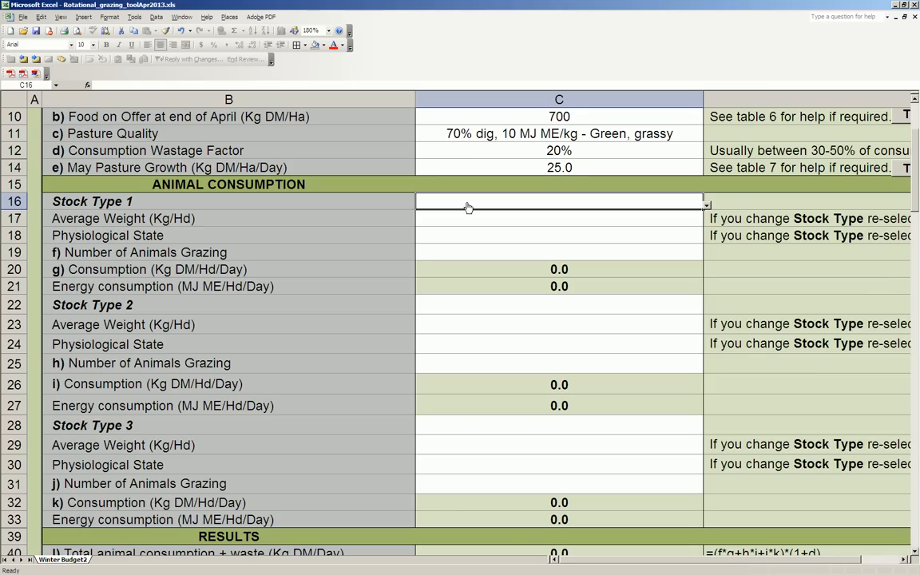
key("alt+Down")
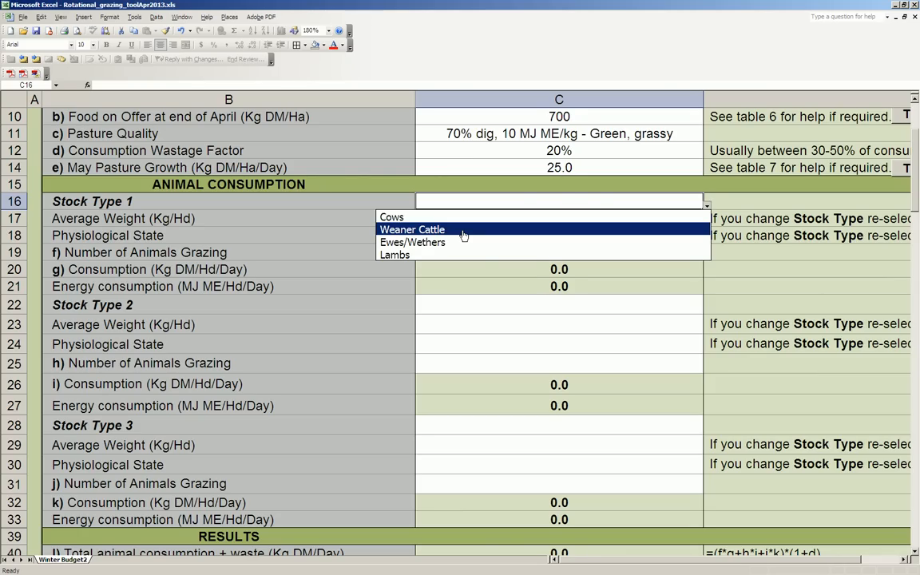
left_click(463, 241)
left_click(464, 218)
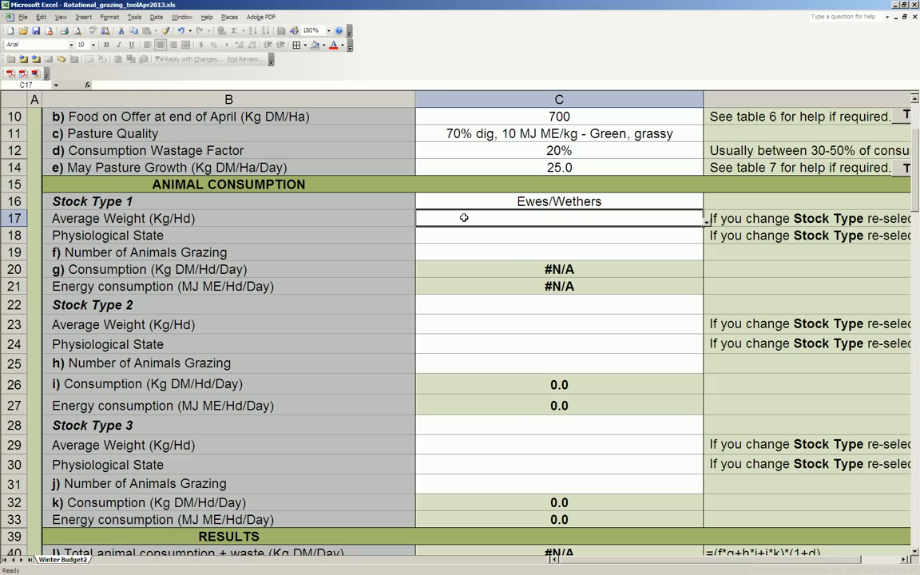
type("60")
key("Return")
- Set the physiological state of May Stock Type 1 to "Dry or pregnant" and its number of animals grazing to 4000
key("alt+Down")
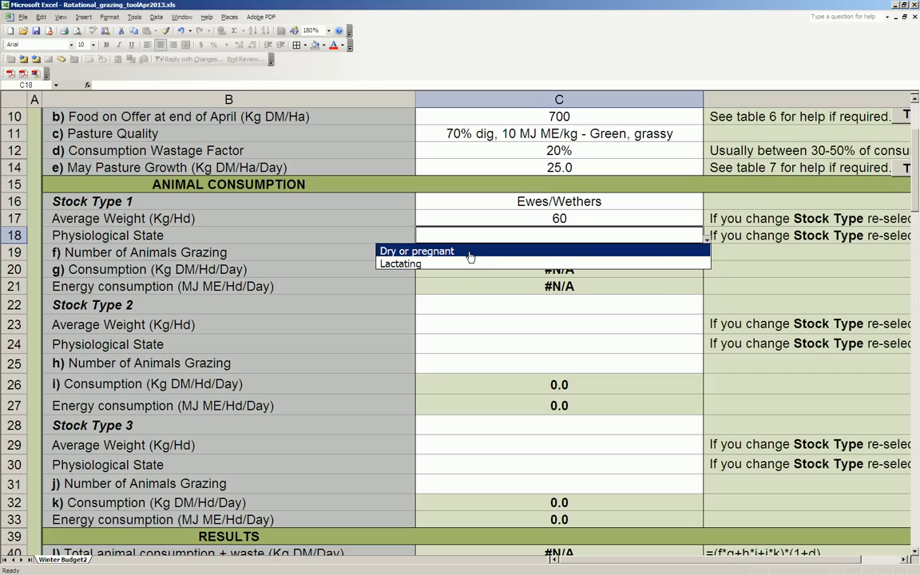
left_click(469, 251)
key("Return")
type("4")
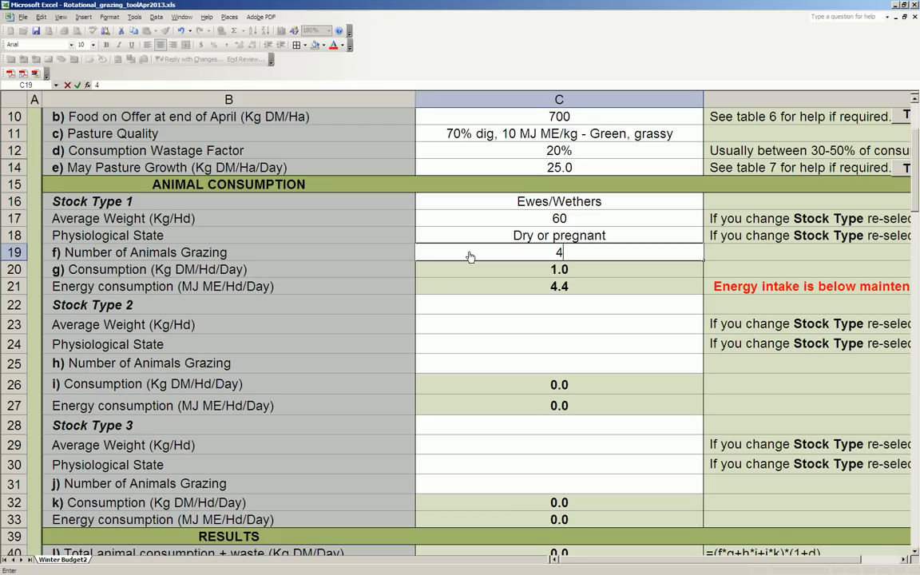
type("000")
key("Return")
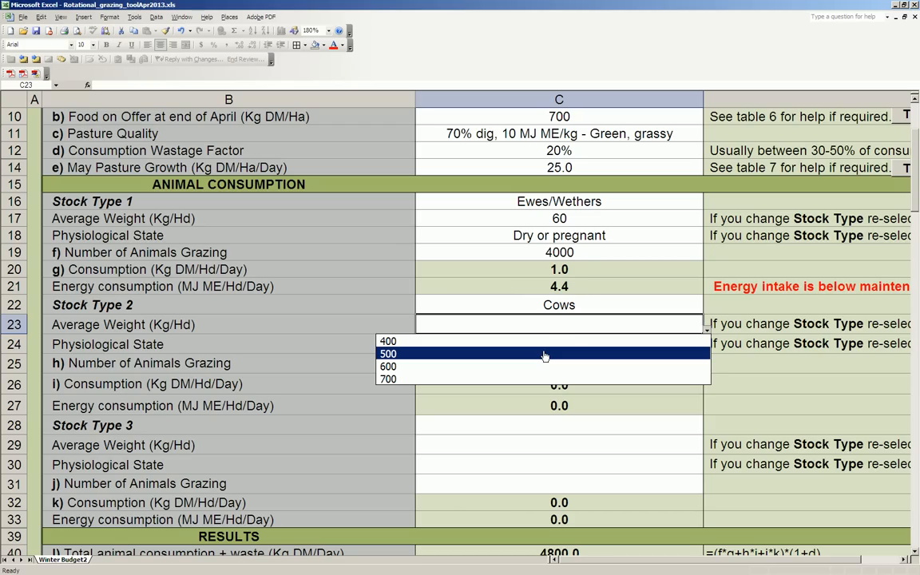
- Fill in May Stock Type 2 as Cows averaging 500 kg, Dry/Late Pregnancy, with 500 animals grazing
left_click(544, 354)
left_click(542, 362)
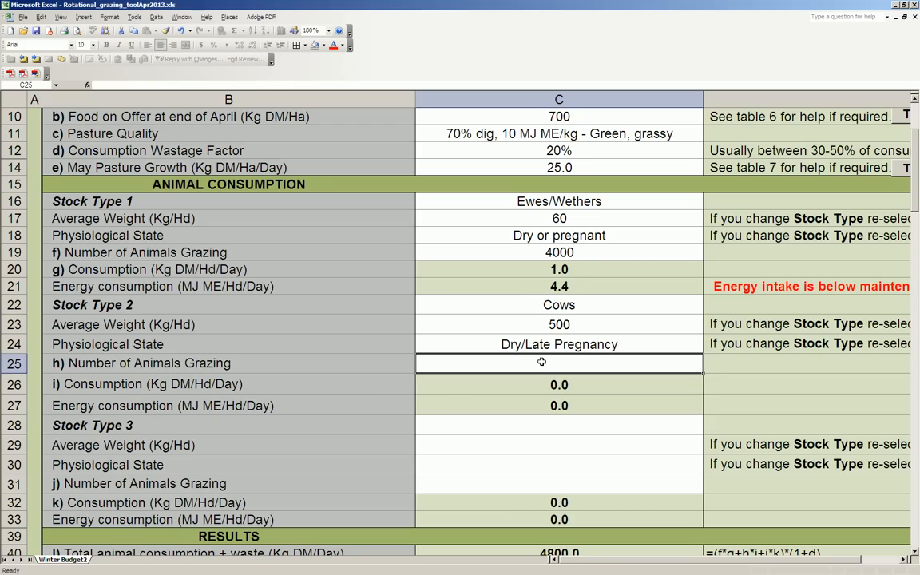
type("500")
key("Return")
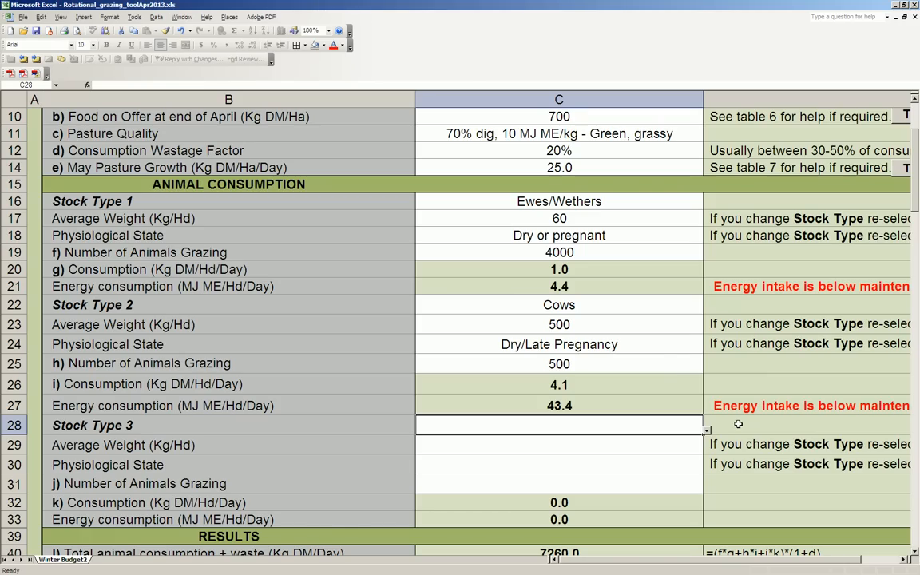
- Set pasture quality in the June section to "75% dig, 10.8 MJ ME/kg - Green, 15-30% clover"
scroll(531, 399, "down", 2)
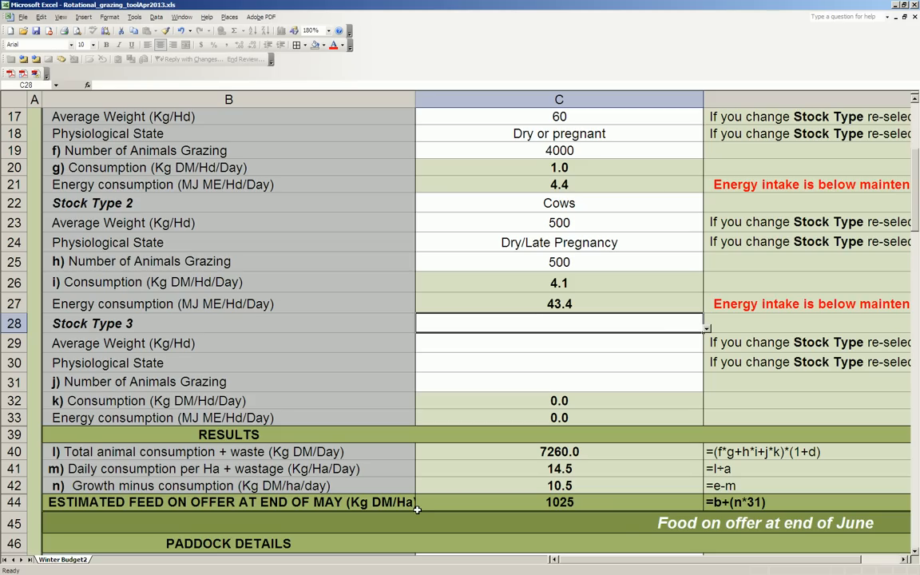
scroll(417, 509, "down", 3)
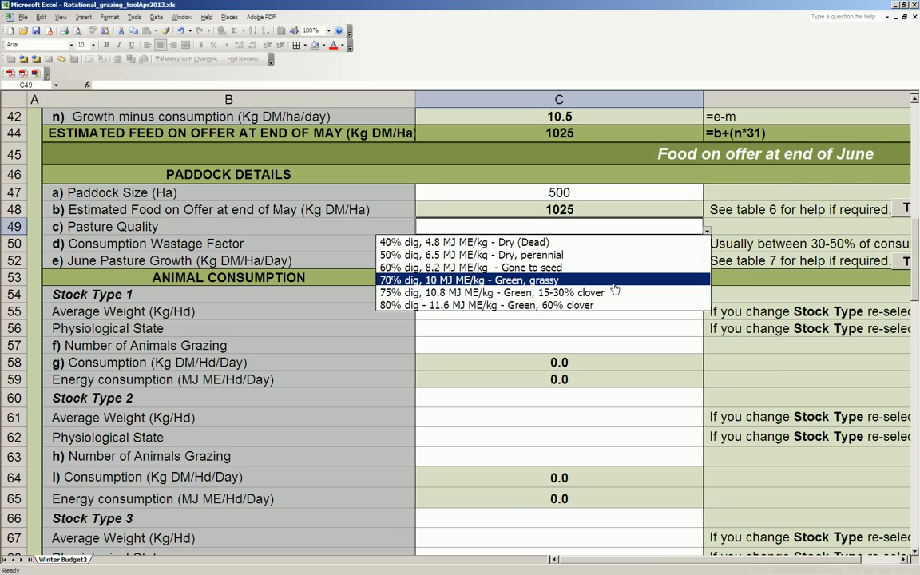
left_click(615, 292)
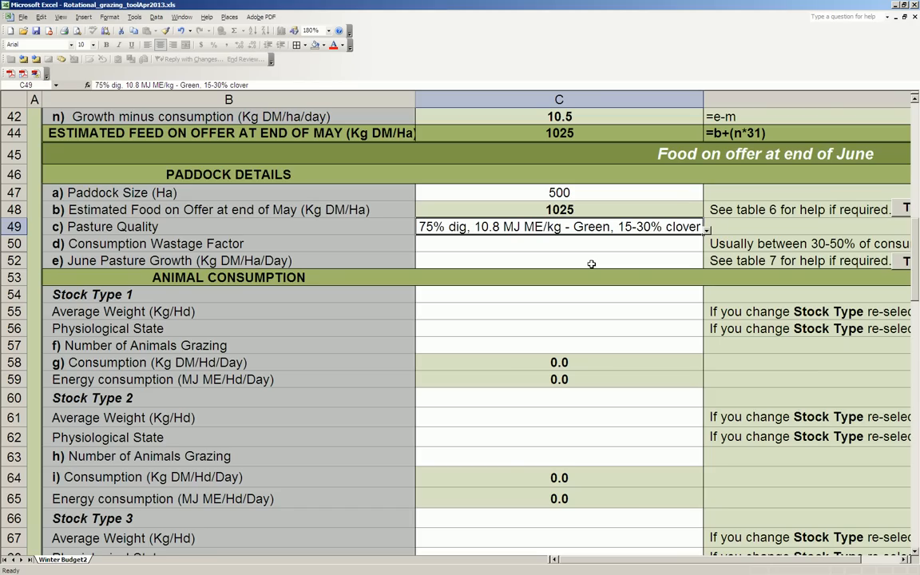
- Set the June consumption wastage factor to 20% and, consulting Table 7, June pasture growth to 20 kg DM/ha/day
left_click(587, 244)
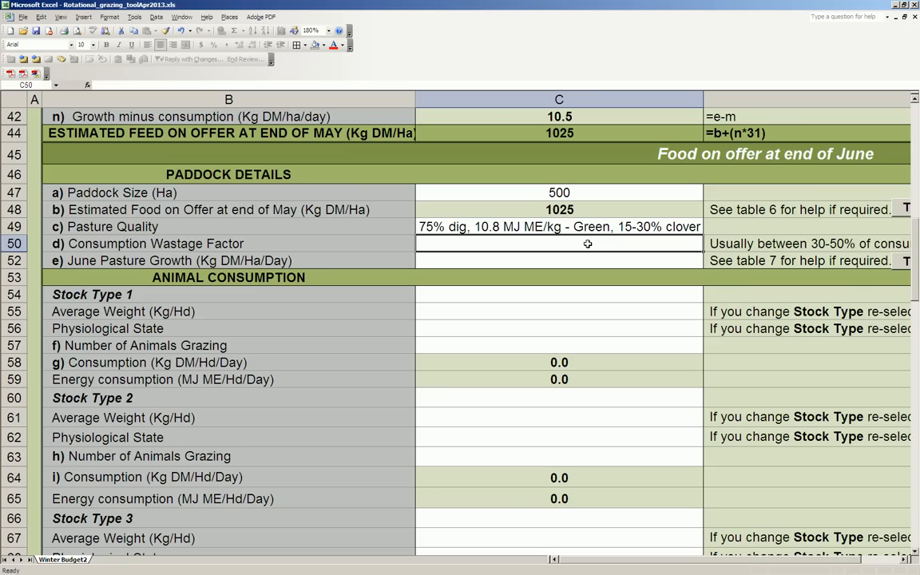
type("20%")
key("Return")
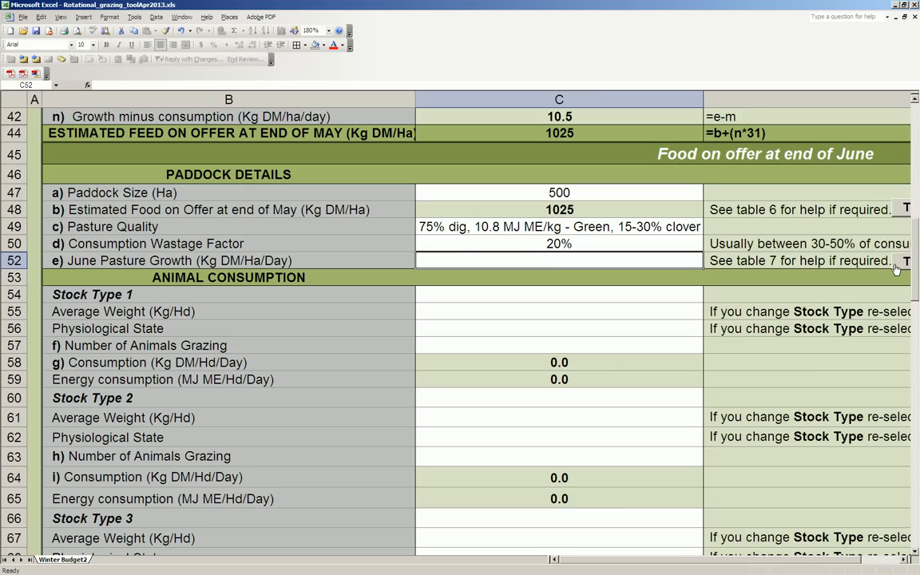
left_click(899, 263)
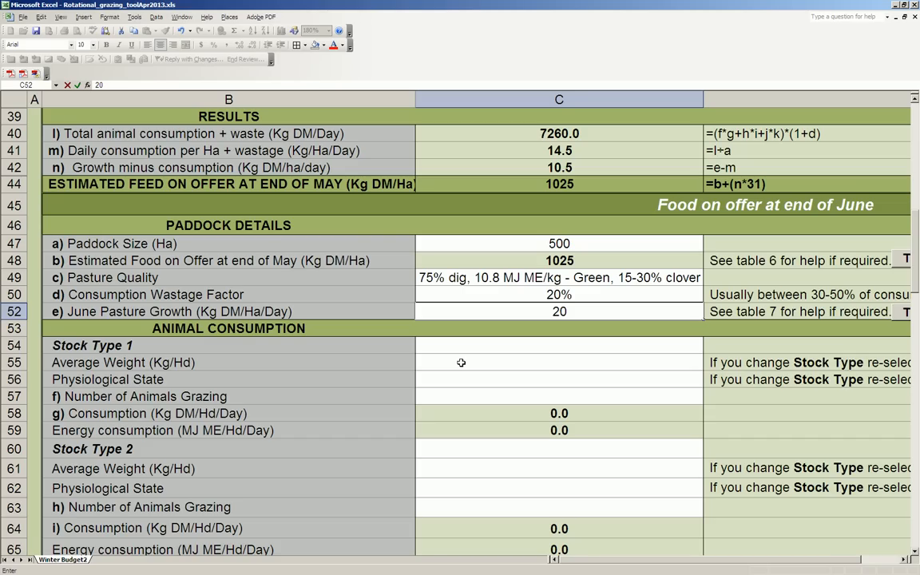
left_click(463, 347)
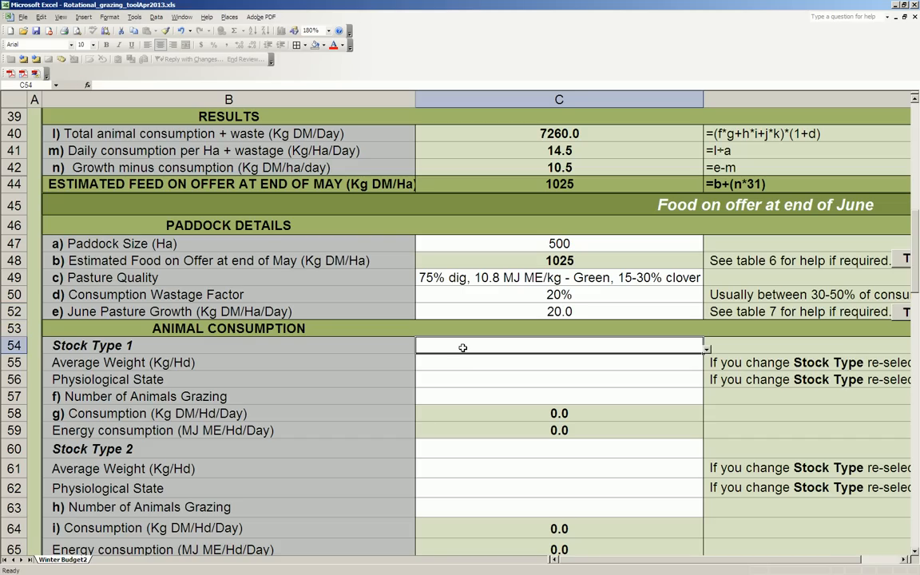
- Fill in June Stock Type 1 as Ewes/Wethers averaging 60 kg, "Dry or pregnant", with 4000 animals grazing
left_click(472, 364)
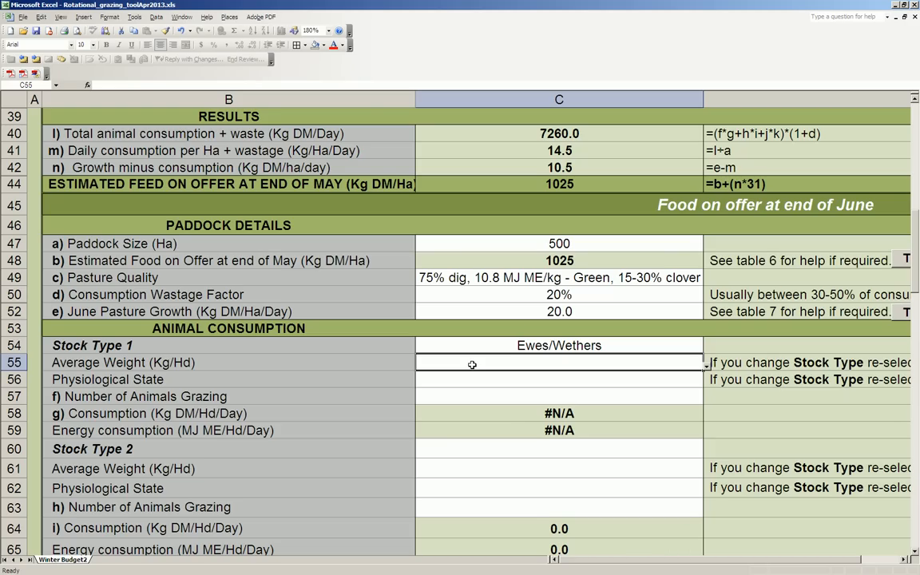
left_click(473, 394)
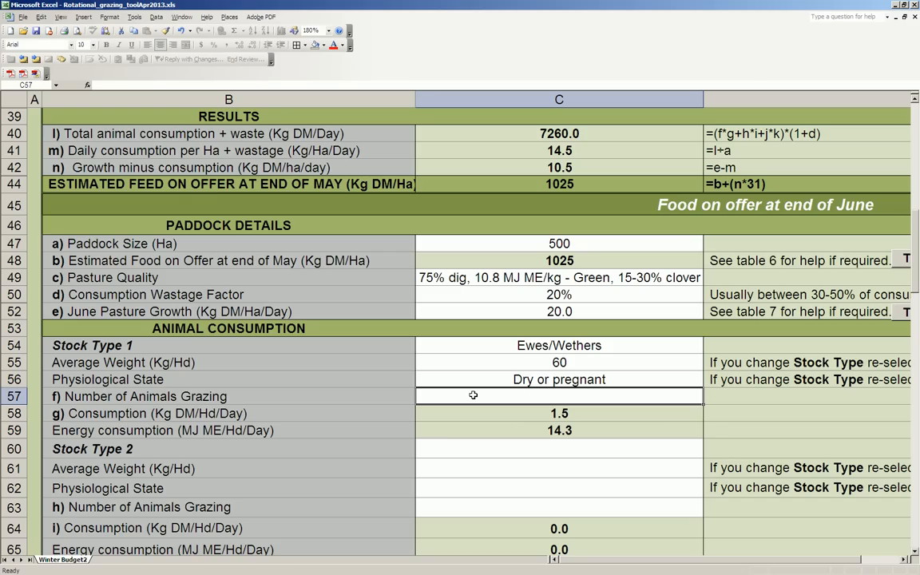
type("4000")
key("Return")
- Fill in June Stock Type 2 as Cows averaging 500 kg, Dry/Late Pregnancy, with 500 animals grazing
scroll(472, 394, "down", 2)
key("alt+Down")
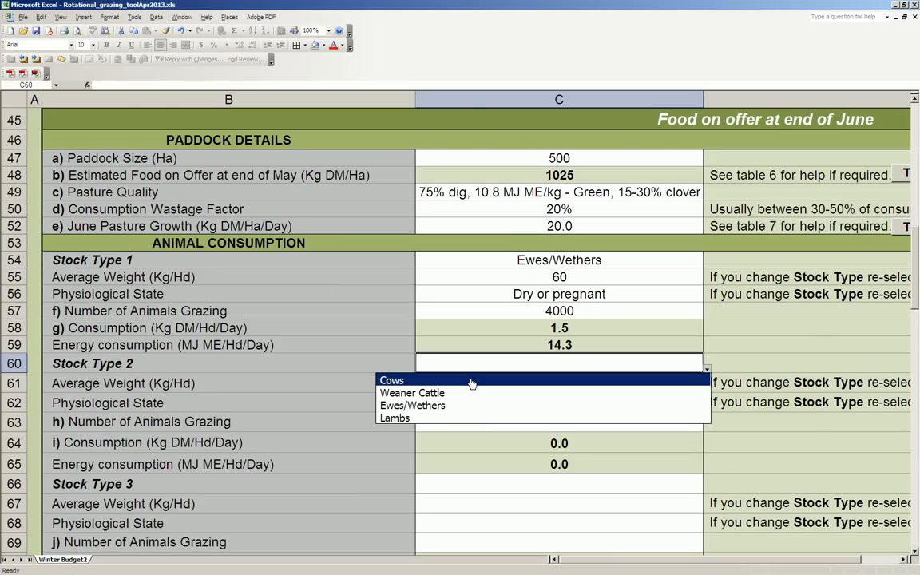
left_click(472, 382)
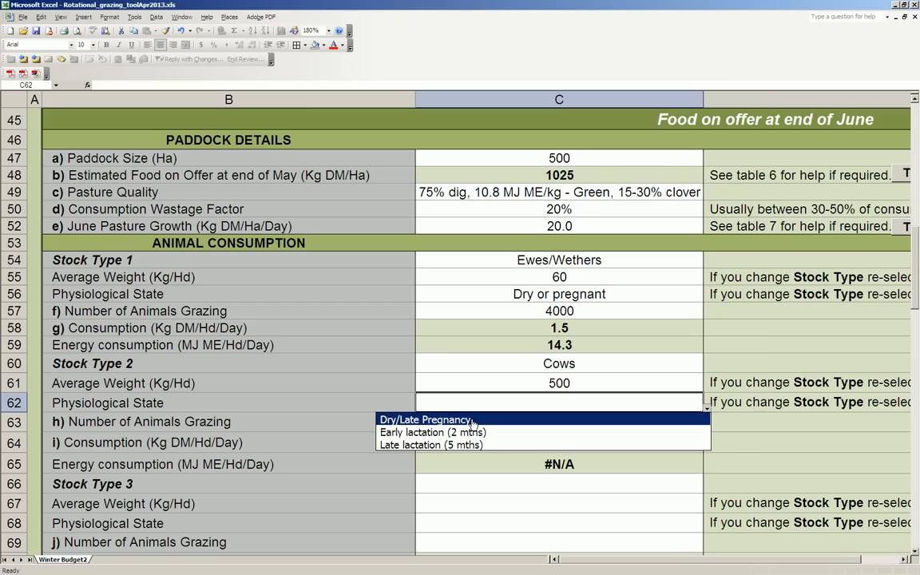
left_click(472, 420)
left_click(473, 427)
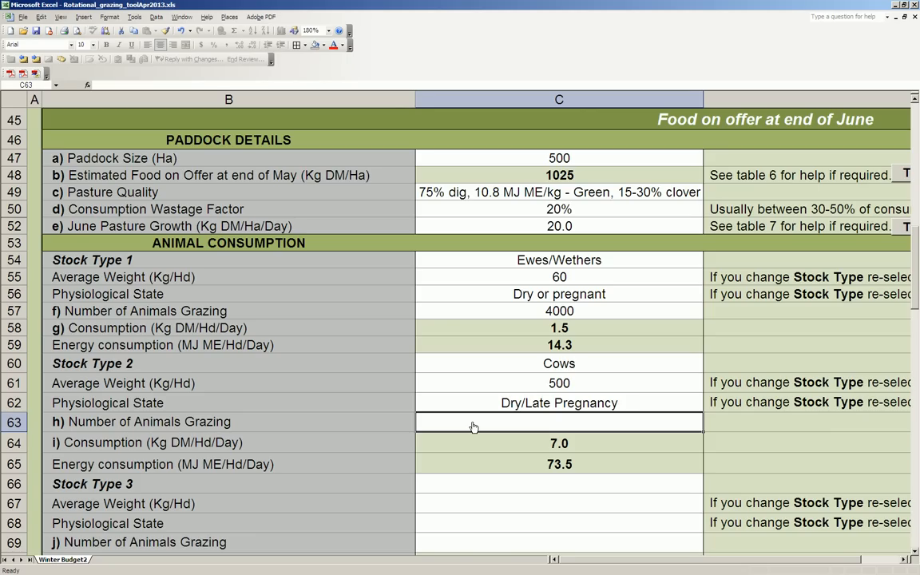
type("500")
key("Return")
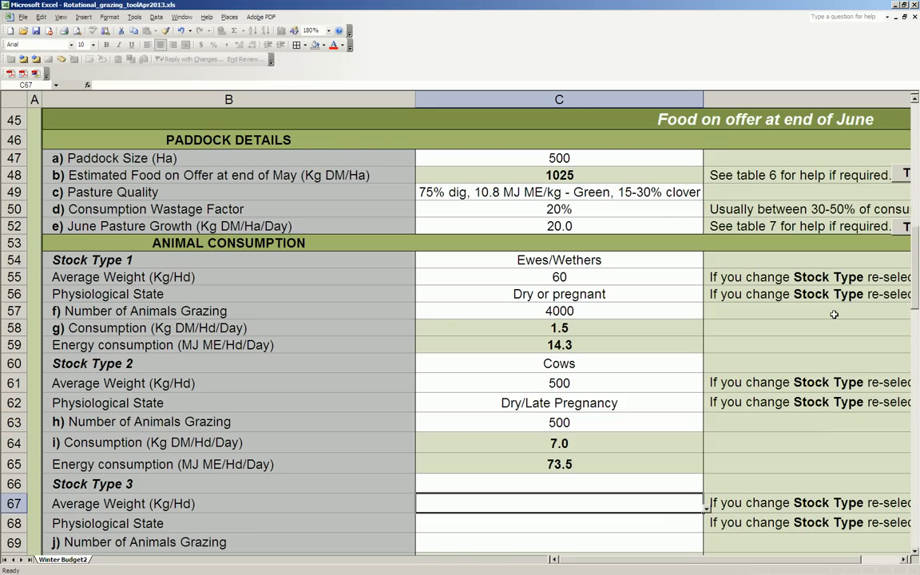
scroll(676, 340, "down", 3)
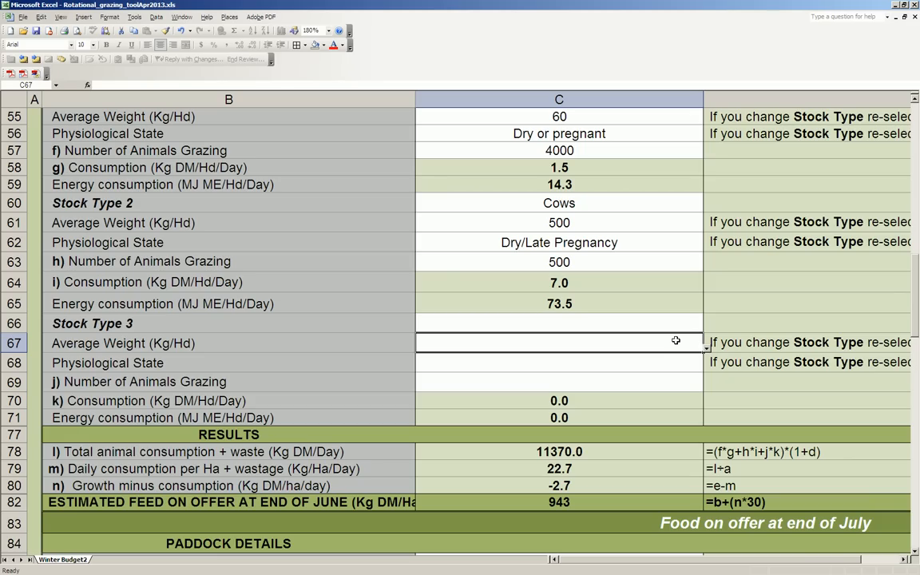
- Set the July paddock size to 500 ha and pasture quality to "75% dig, 10.8 MJ ME/kg - Green, 15-30% clover"
scroll(676, 340, "down", 3)
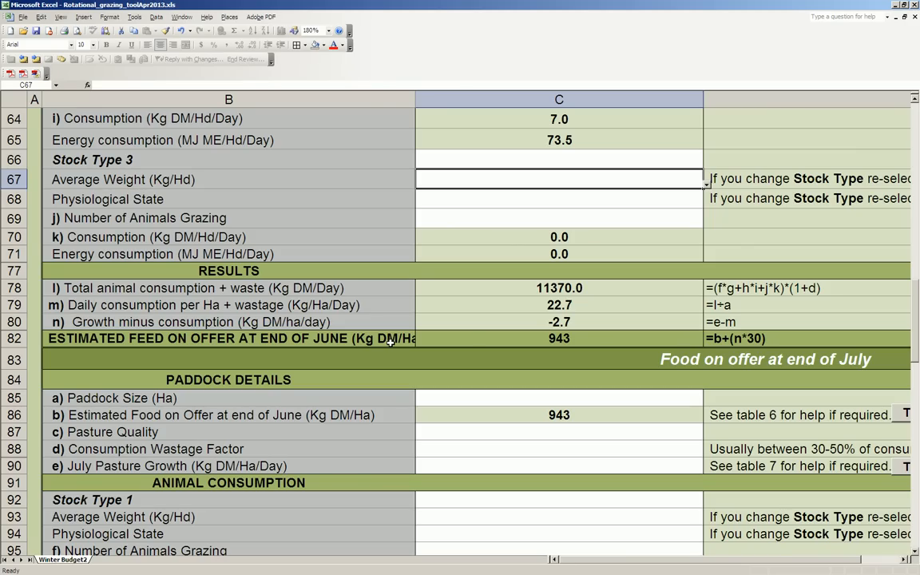
scroll(534, 341, "down", 1)
left_click(535, 342)
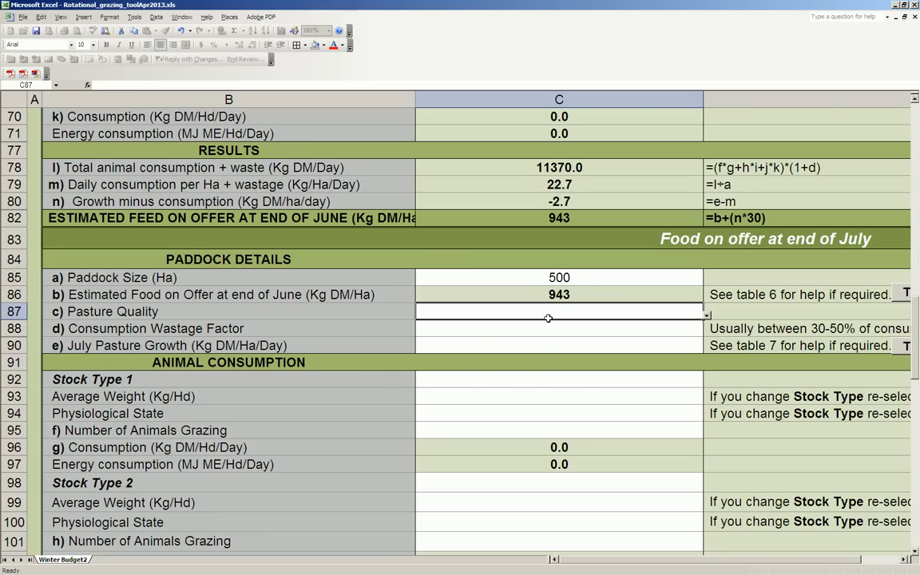
key("alt+Down")
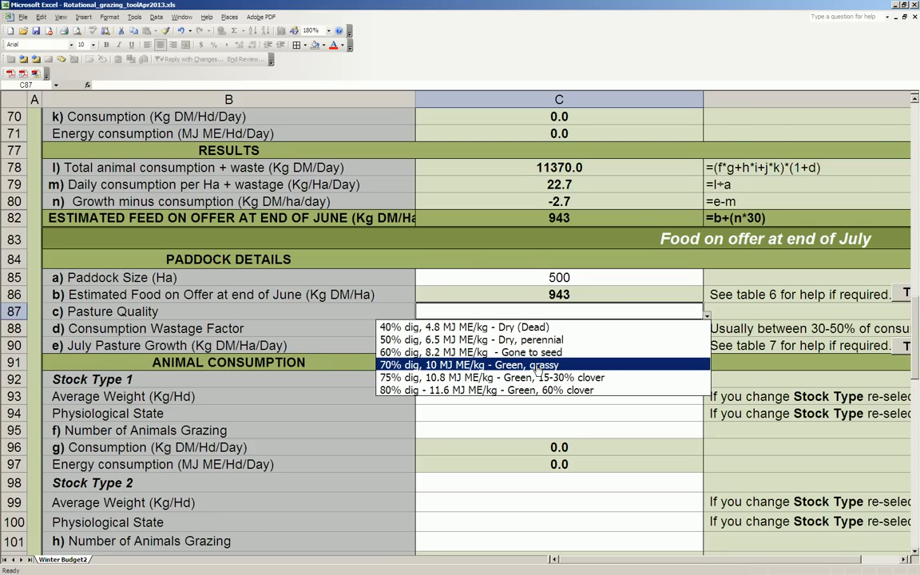
left_click(537, 377)
- Set the July consumption wastage factor to 20% and July pasture growth to 15 kg DM/ha/day
left_click(515, 331)
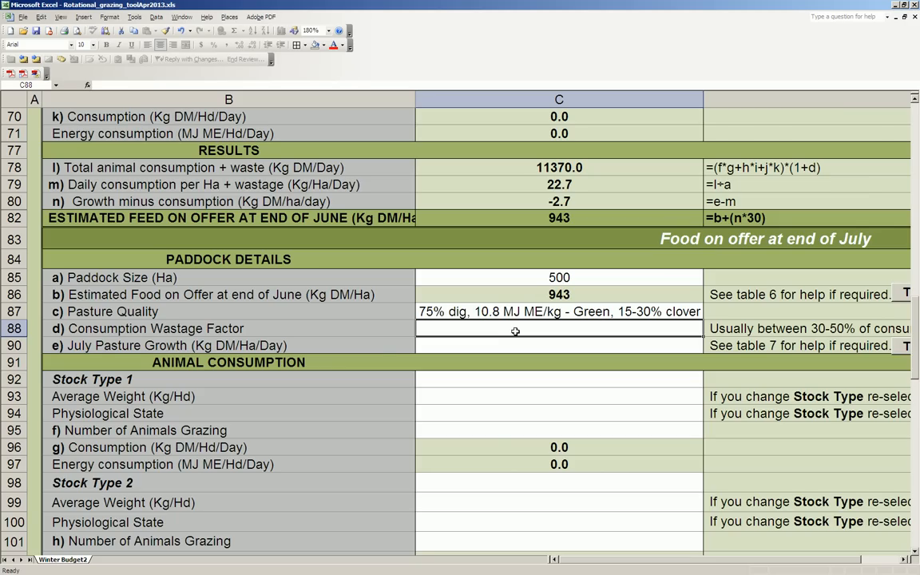
type("20")
left_click(514, 344)
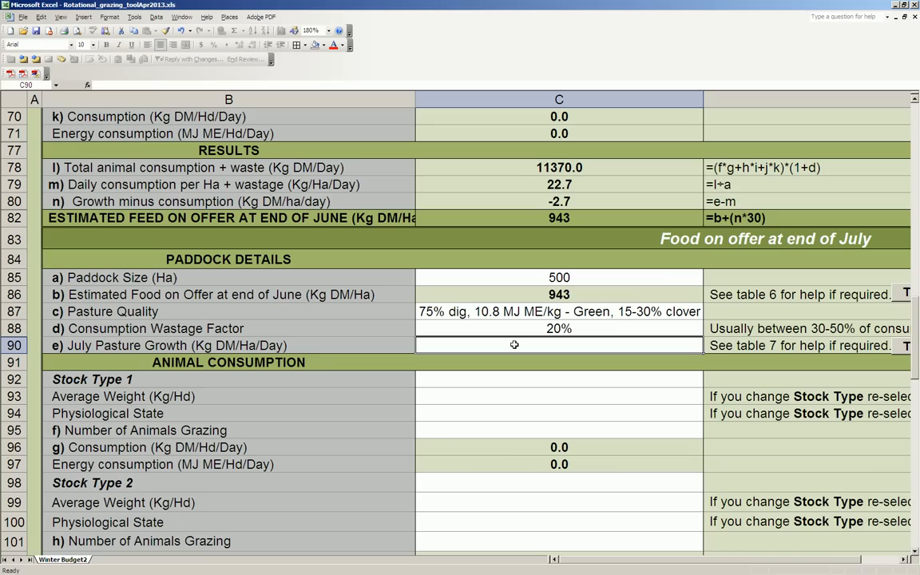
type("15")
- Fill in July Stock Type 1 as Ewes/Wethers averaging 60 kg, Lactating, with 4000 animals grazing
left_click(512, 382)
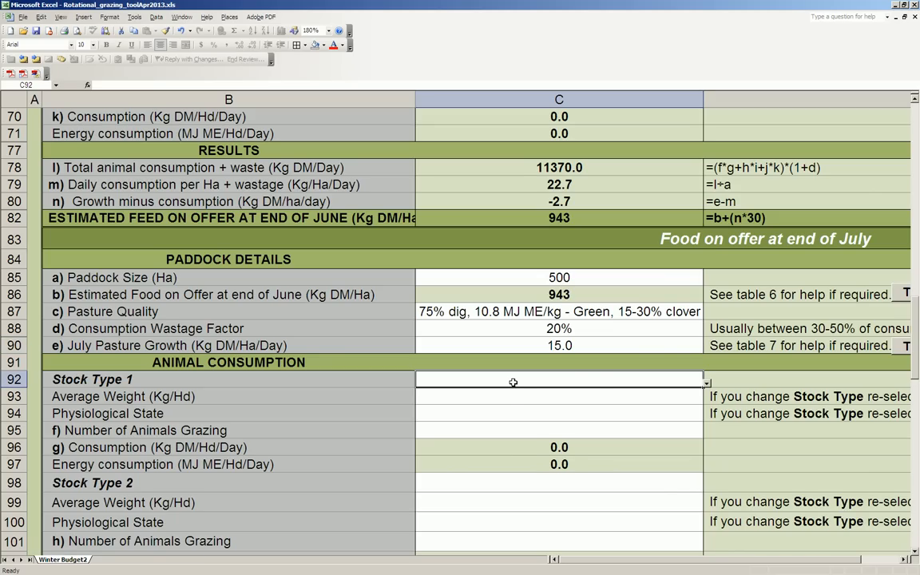
left_click(508, 401)
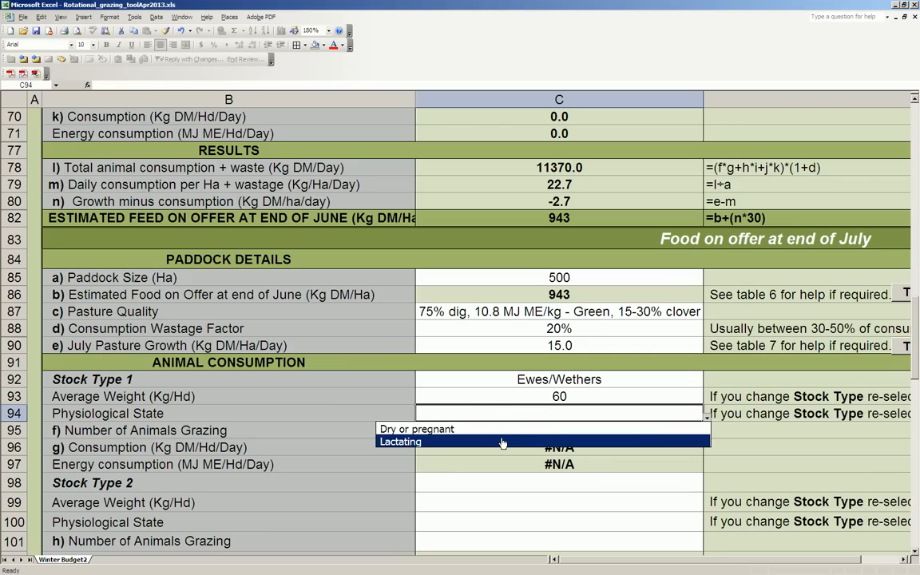
left_click(502, 442)
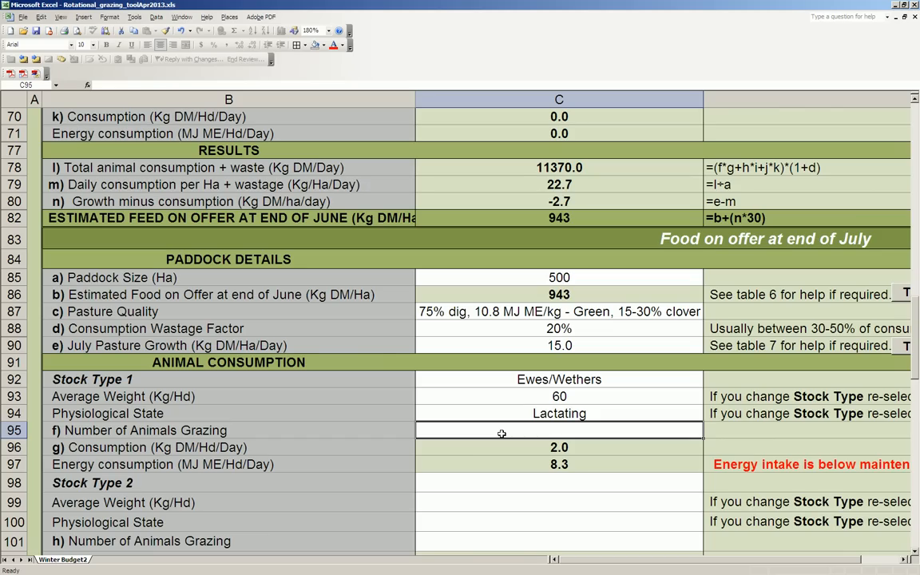
type("4000")
key("Return")
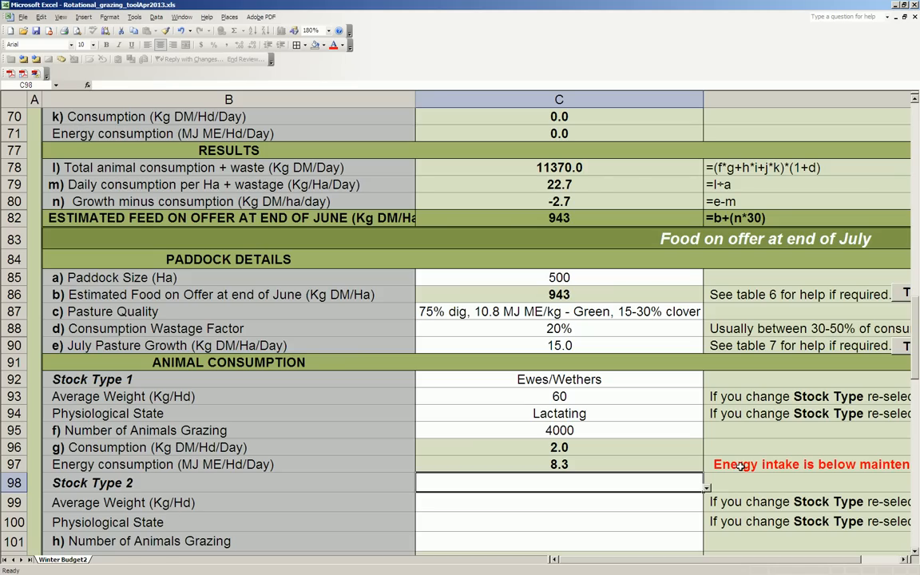
- Fill in July Stock Type 2 as Cows averaging 500 kg, Dry/Late Pregnancy, with 500 animals grazing
scroll(526, 332, "down", 3)
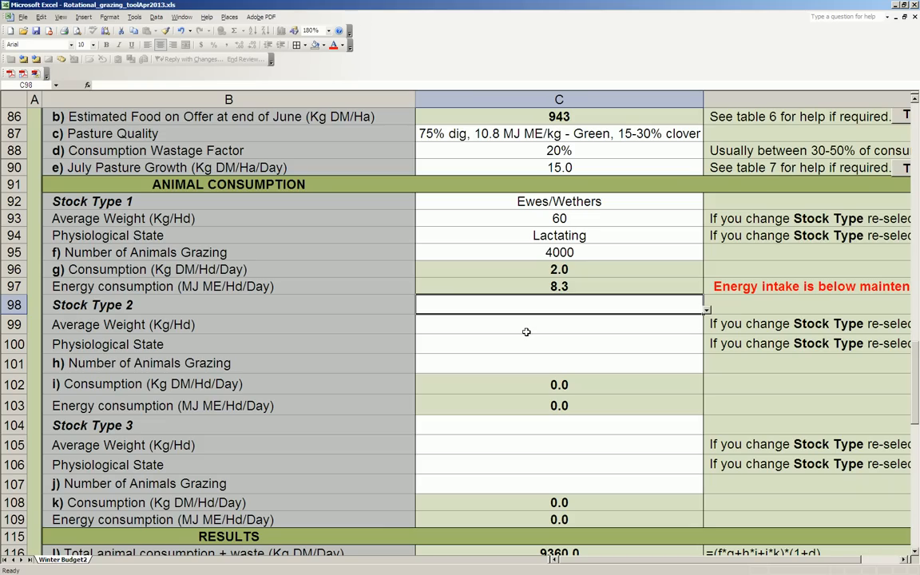
key("alt+Down")
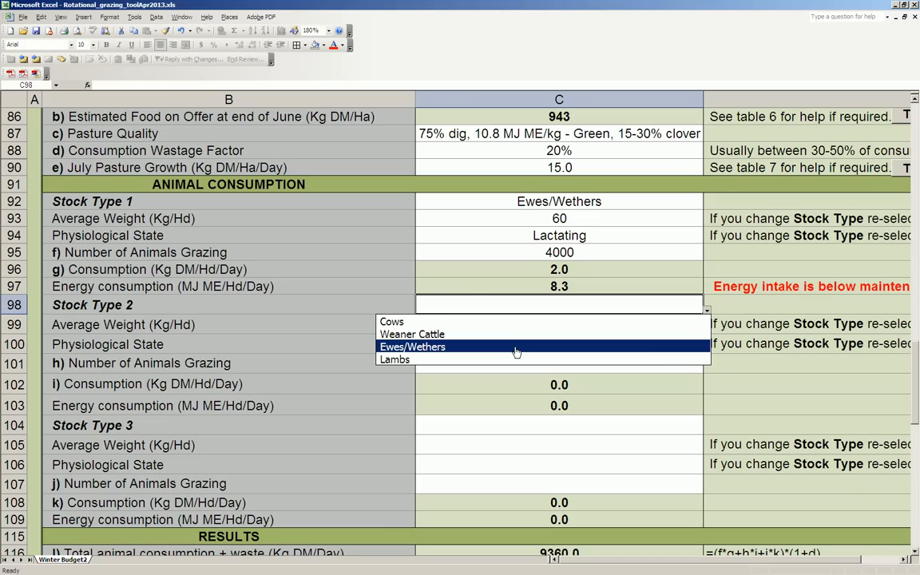
left_click(516, 322)
left_click(515, 331)
key("alt+Down")
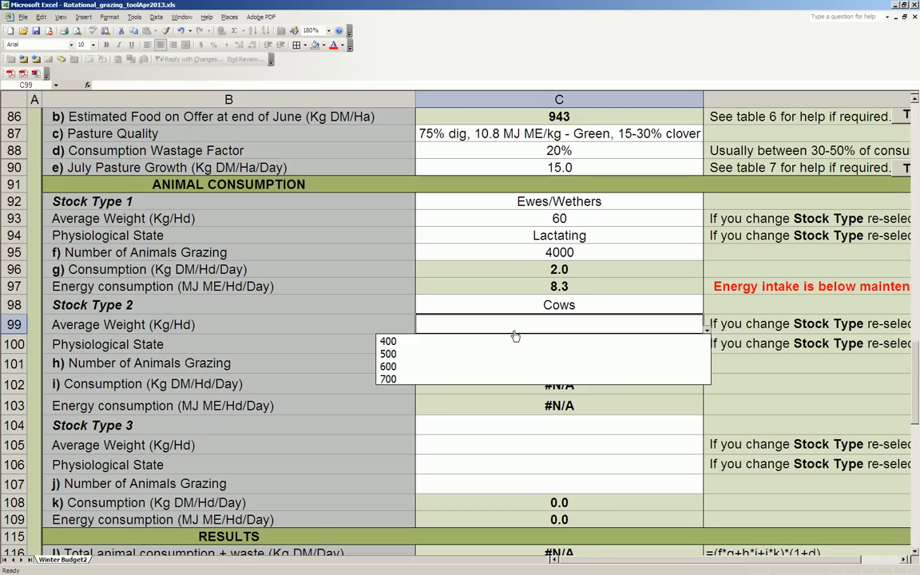
left_click(515, 354)
left_click(514, 366)
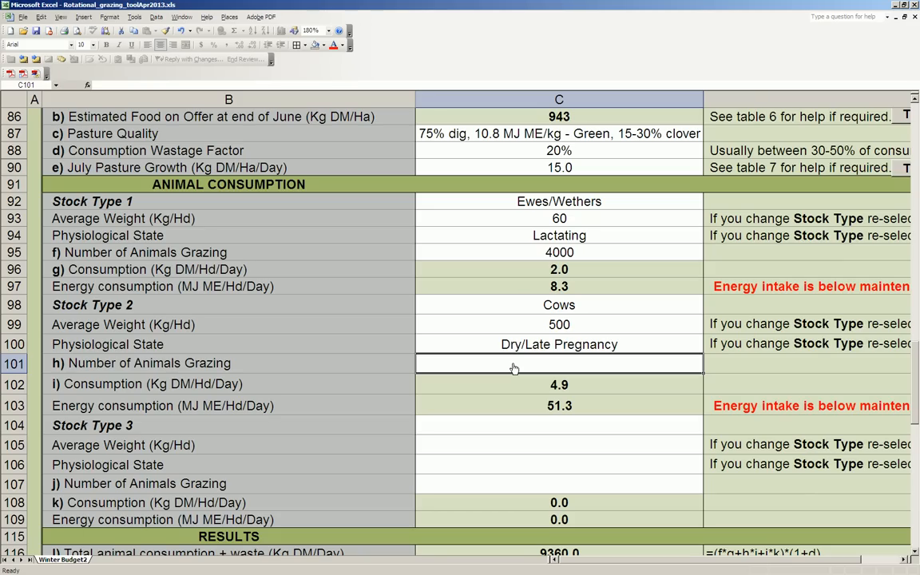
type("5")
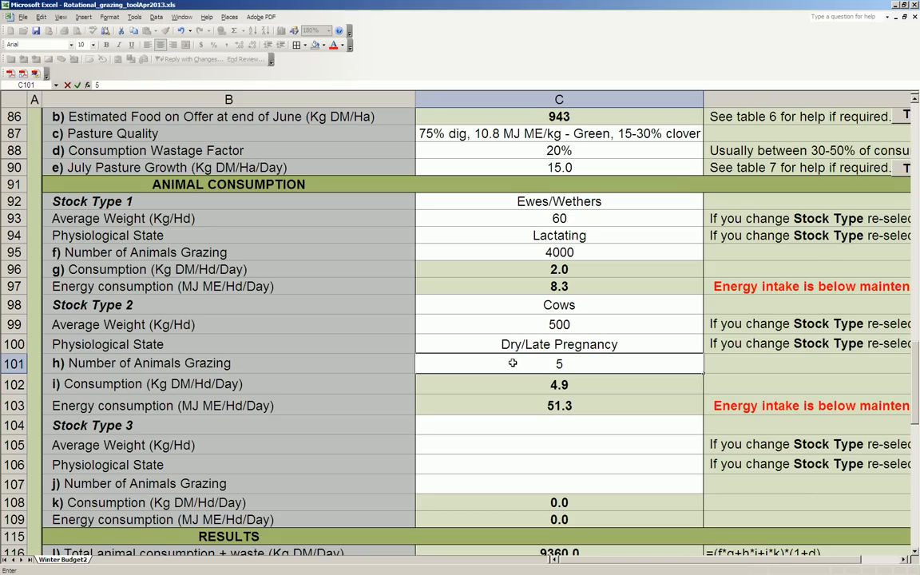
type("00")
scroll(512, 383, "down", 1)
left_click(507, 404)
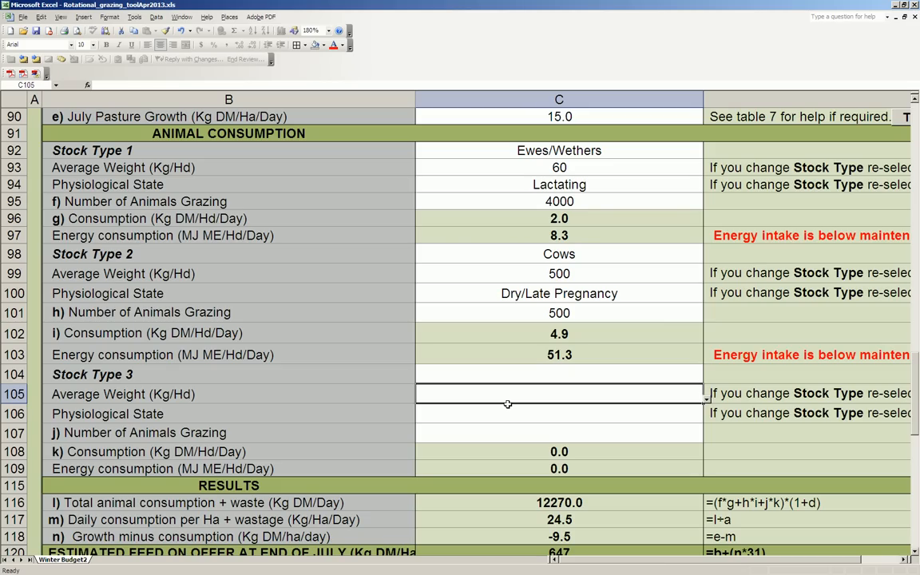
- Set the August paddock size to 500 ha and pasture quality to "75% dig, 10.8 MJ ME/kg - Green, 15-30% clover"
scroll(234, 358, "down", 4)
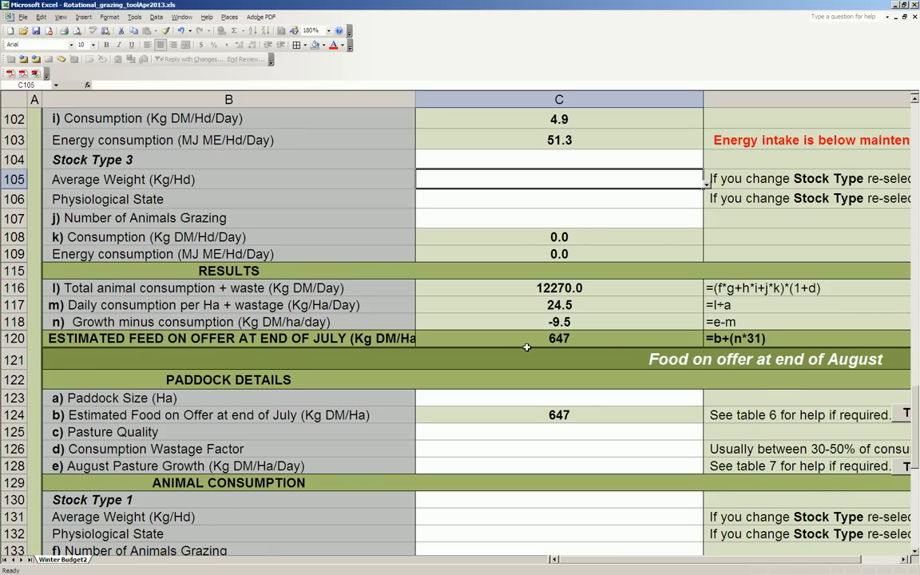
scroll(481, 241, "down", 3)
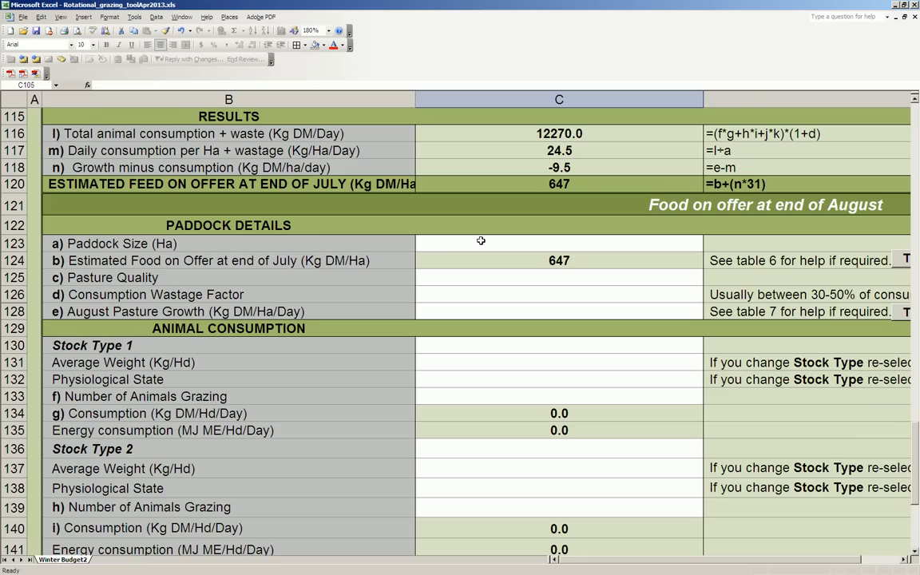
left_click(481, 243)
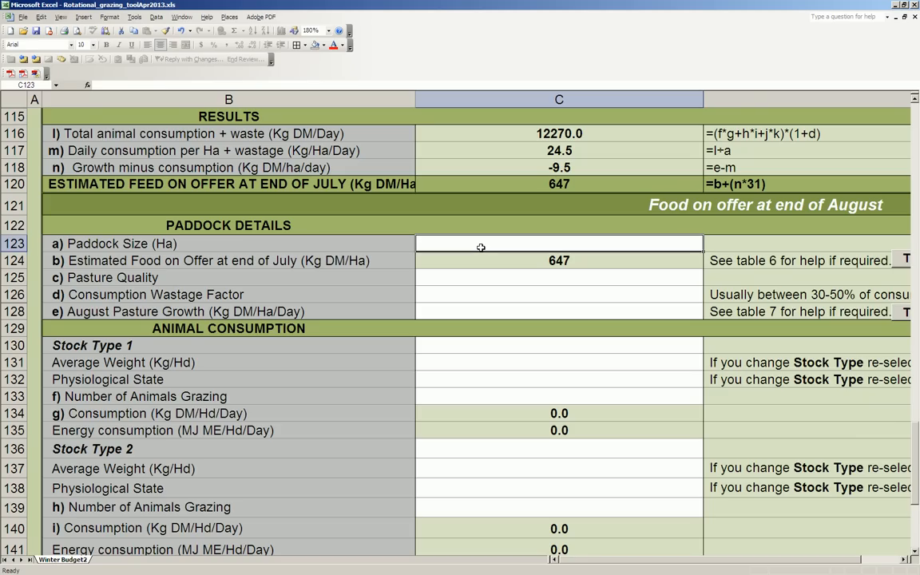
type("500")
left_click(481, 276)
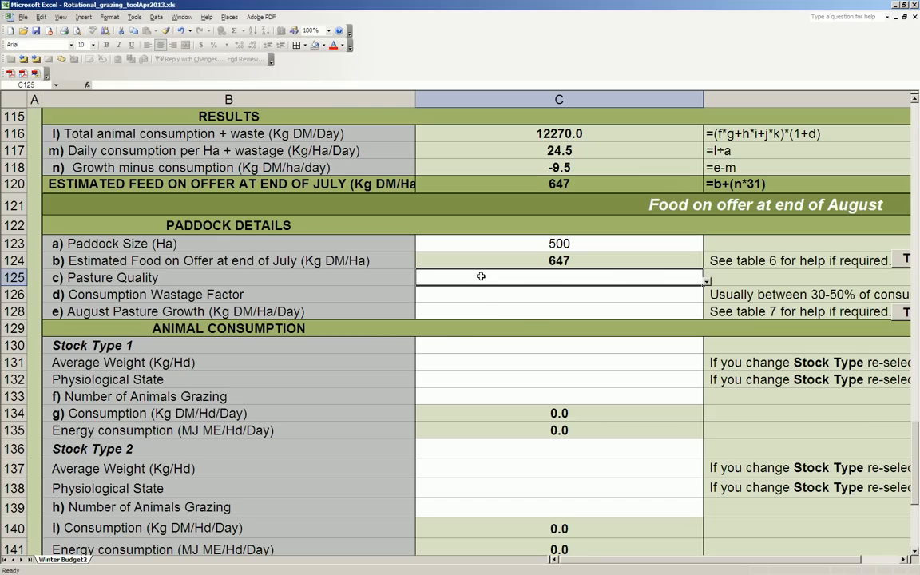
key("alt+Down")
left_click(482, 344)
- Set the August consumption wastage factor to 20% and August pasture growth to 30 kg DM/ha/day
left_click(480, 300)
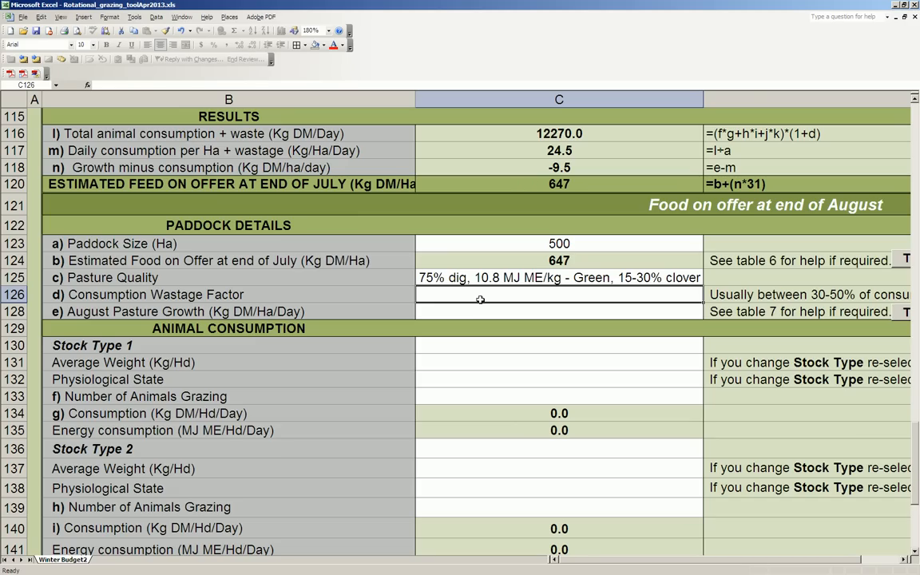
type("20")
left_click(481, 317)
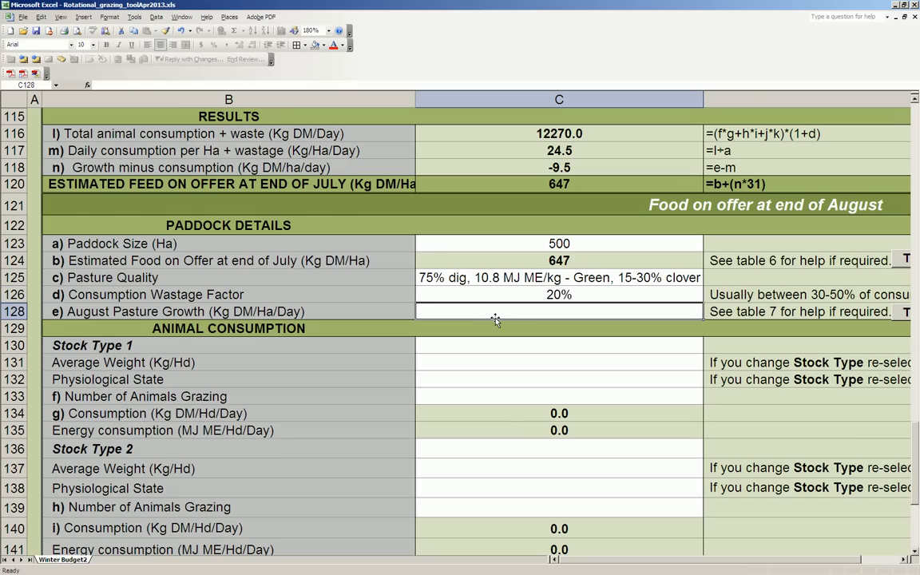
type("30")
- Fill in August Stock Type 1 as Ewes/Wethers averaging 60 kg, Lactating, with 4000 animals grazing
left_click(503, 347)
key("alt+Down")
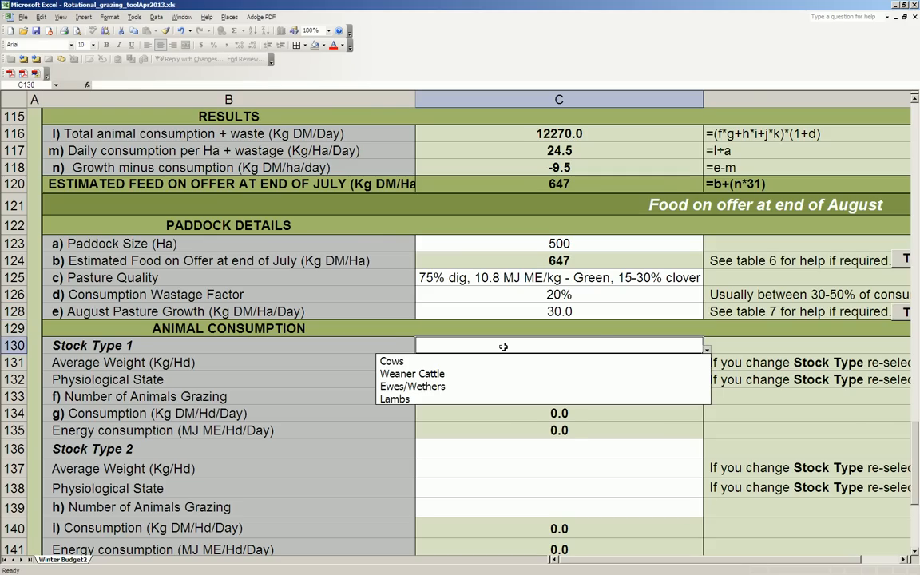
left_click(498, 386)
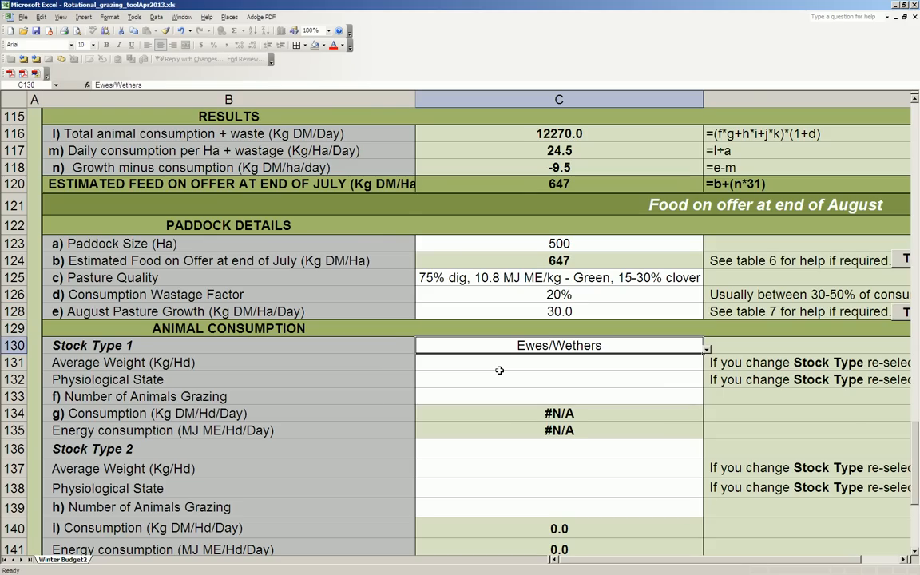
left_click(499, 370)
type("60")
key("Return")
key("alt+Down")
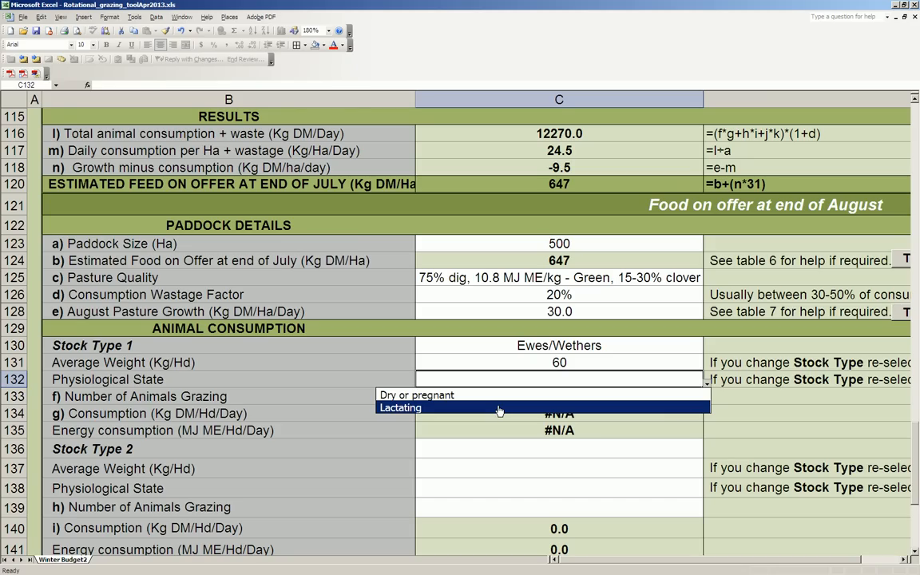
left_click(498, 408)
left_click(504, 396)
type("4")
scroll(504, 395, "down", 1)
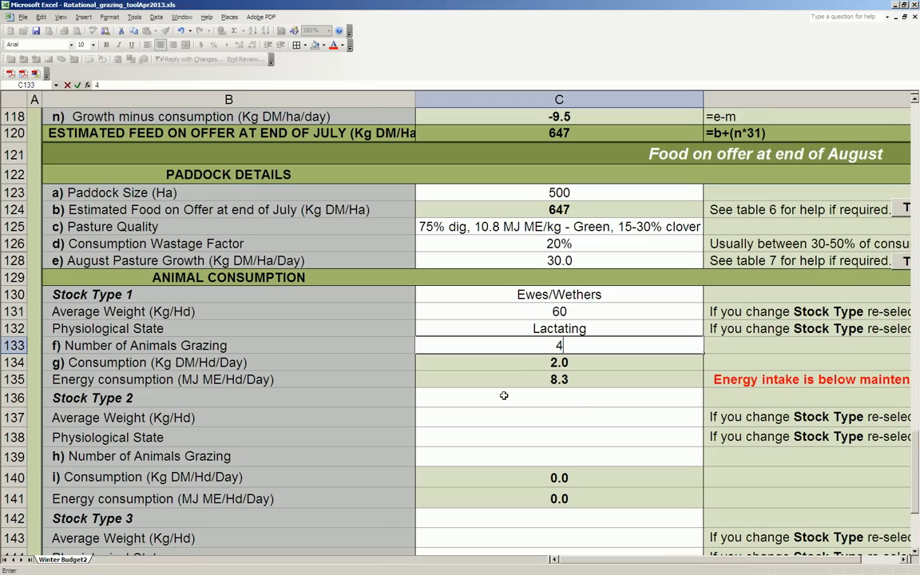
type("000")
key("Return")
- Fill in August Stock Type 2 as Cows averaging 500 kg, "Early lactation (2 mths)", with 500 animals grazing
key("alt+Down")
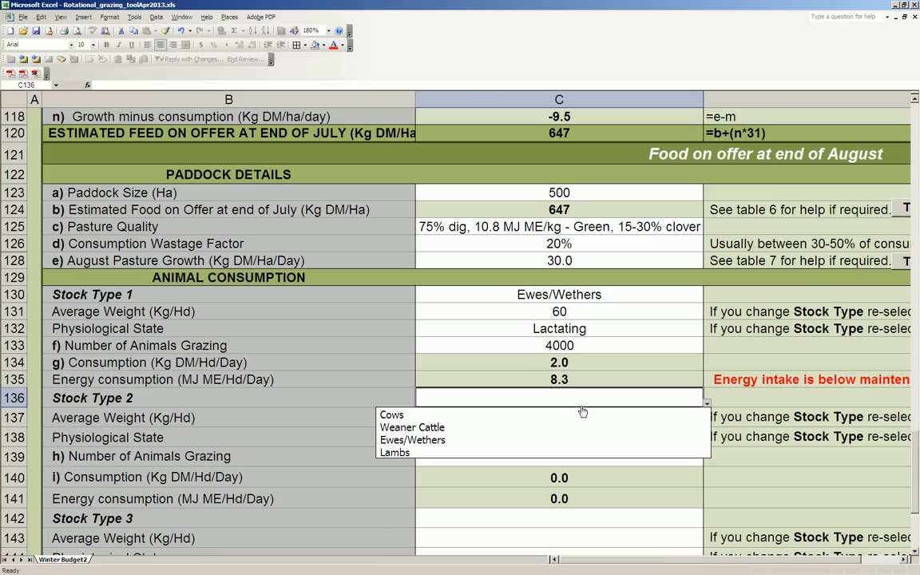
left_click(583, 414)
key("Return")
key("alt+Down")
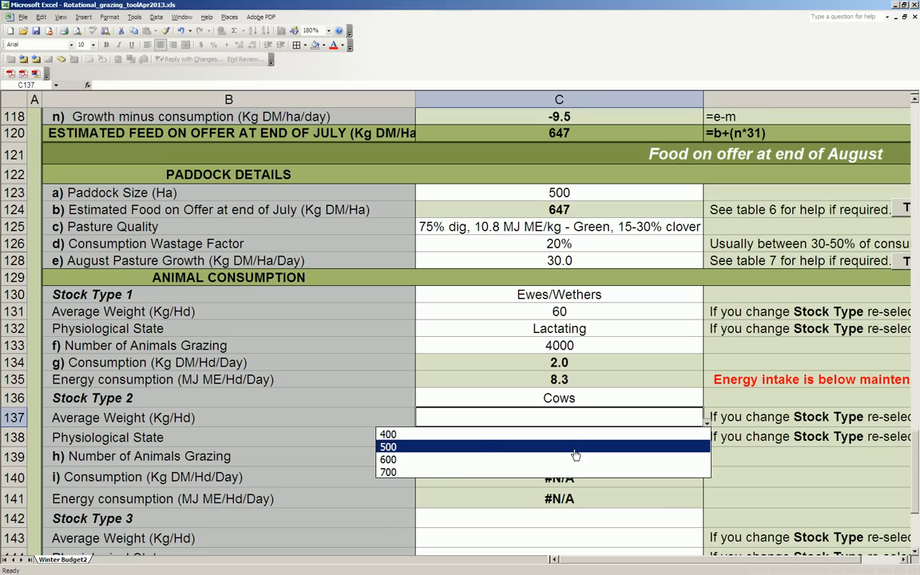
left_click(575, 447)
key("Return")
key("alt+Down")
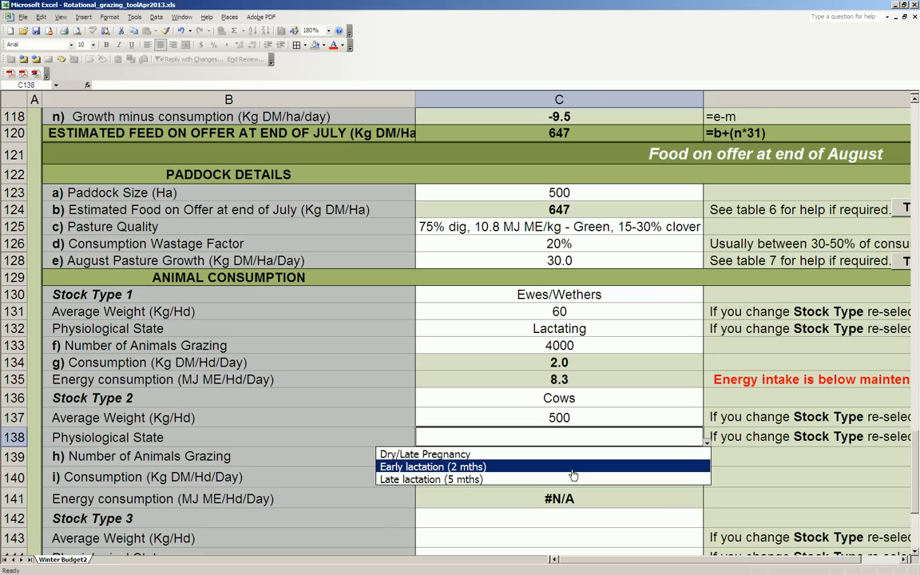
left_click(572, 470)
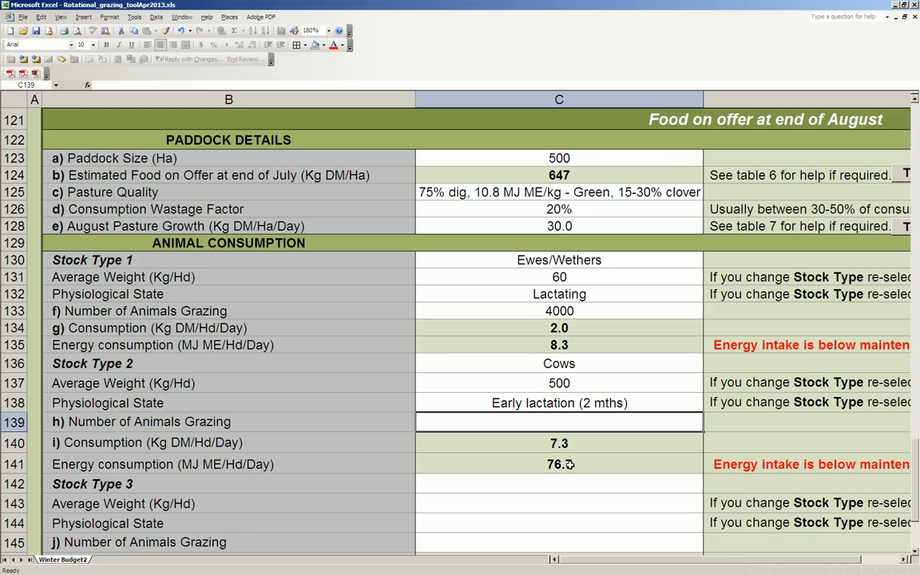
type("500")
key("Return")
- Examine the estimated feed on offer at the end of August and review the July and June sections
scroll(558, 477, "down", 4)
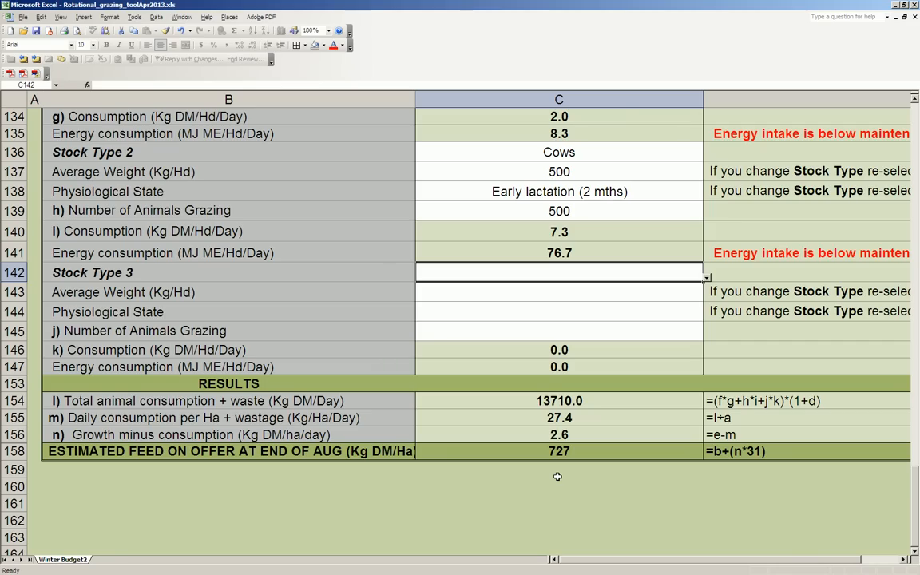
scroll(557, 477, "up", 1)
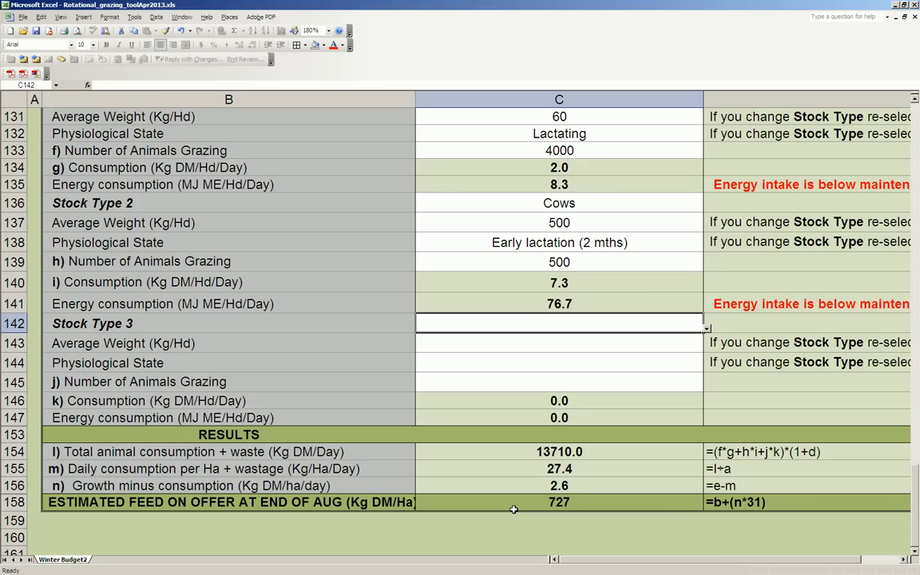
scroll(514, 508, "up", 1)
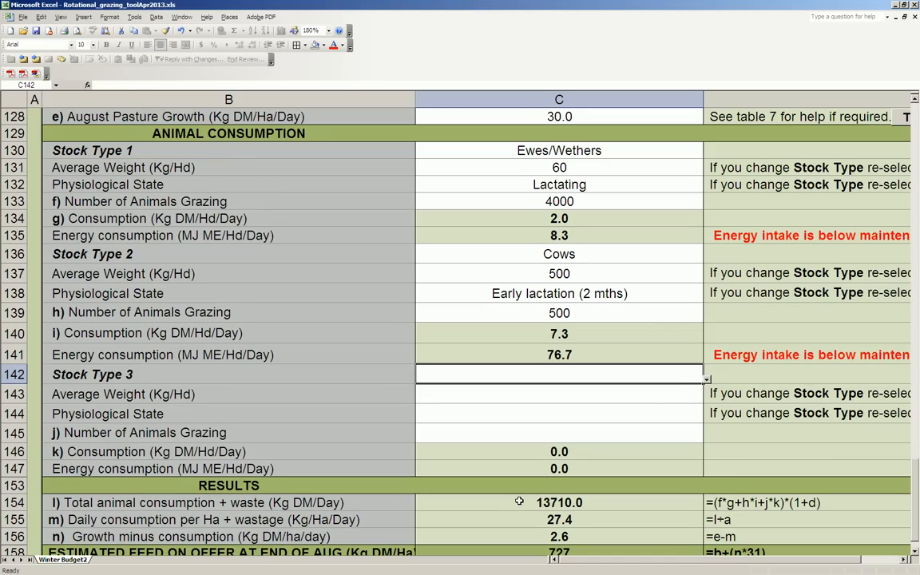
scroll(519, 501, "up", 1)
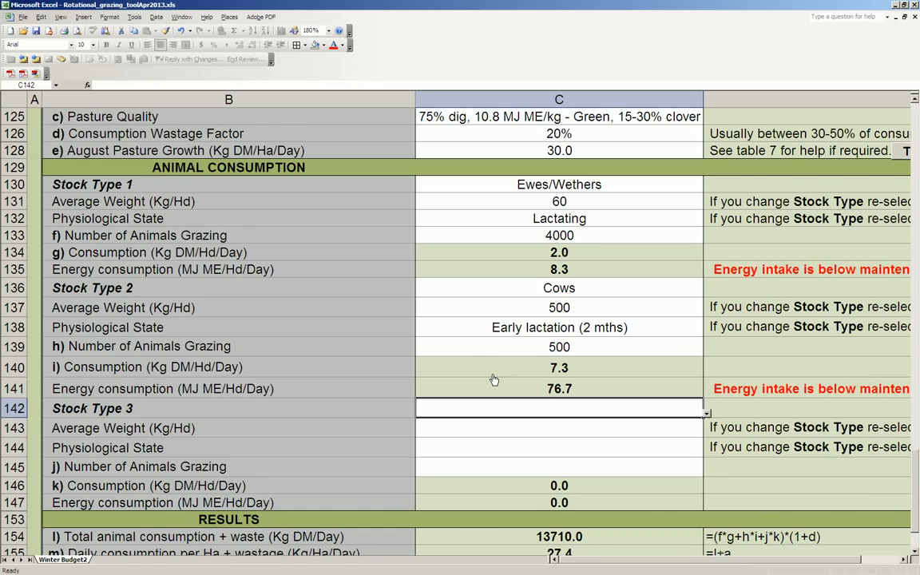
scroll(492, 370, "up", 10)
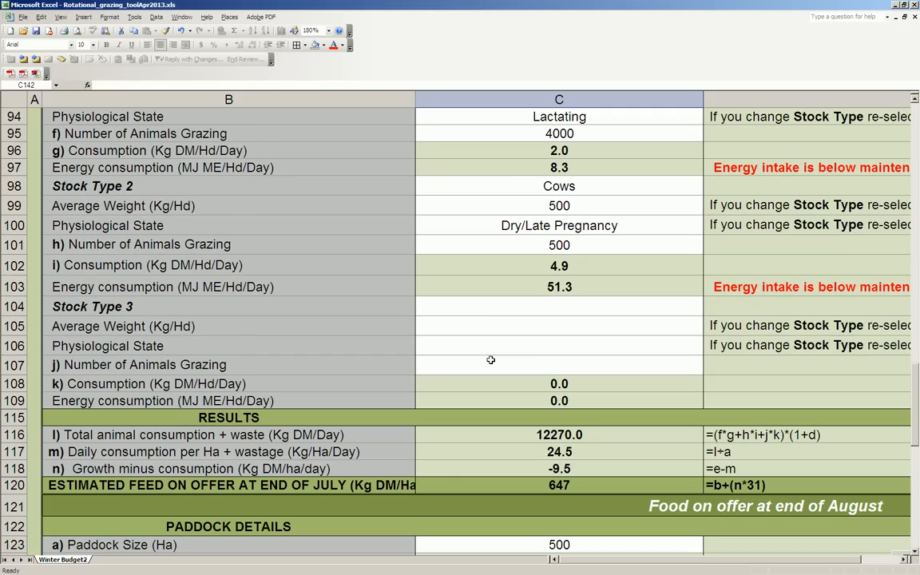
scroll(490, 361, "up", 15)
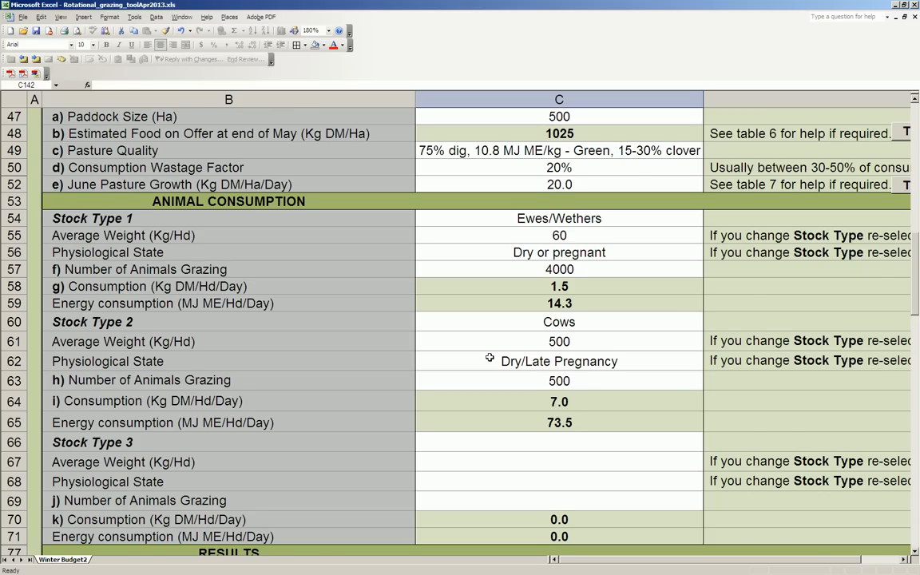
- Set the June pasture growth to 30 kg DM/ha/day in the winter feed budget's June paddock details
scroll(490, 358, "up", 12)
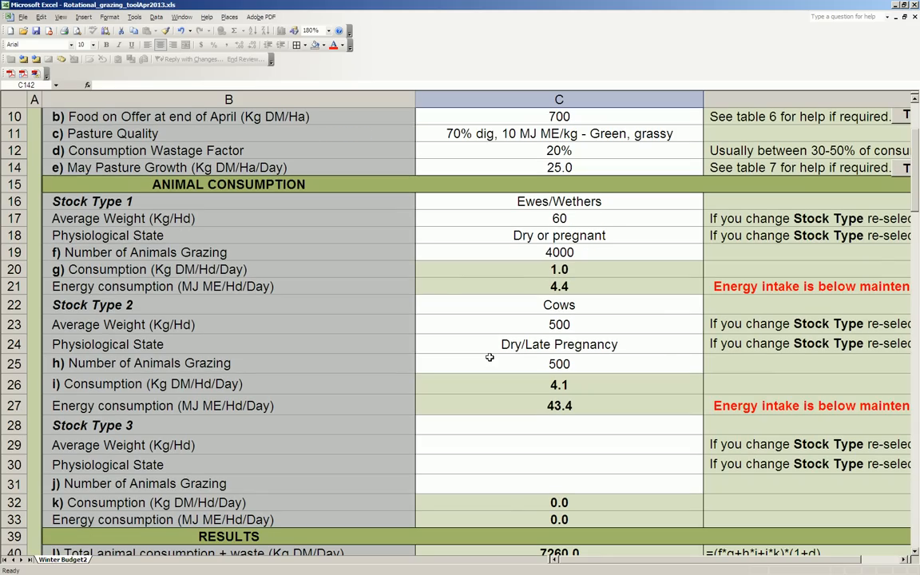
scroll(489, 358, "down", 4)
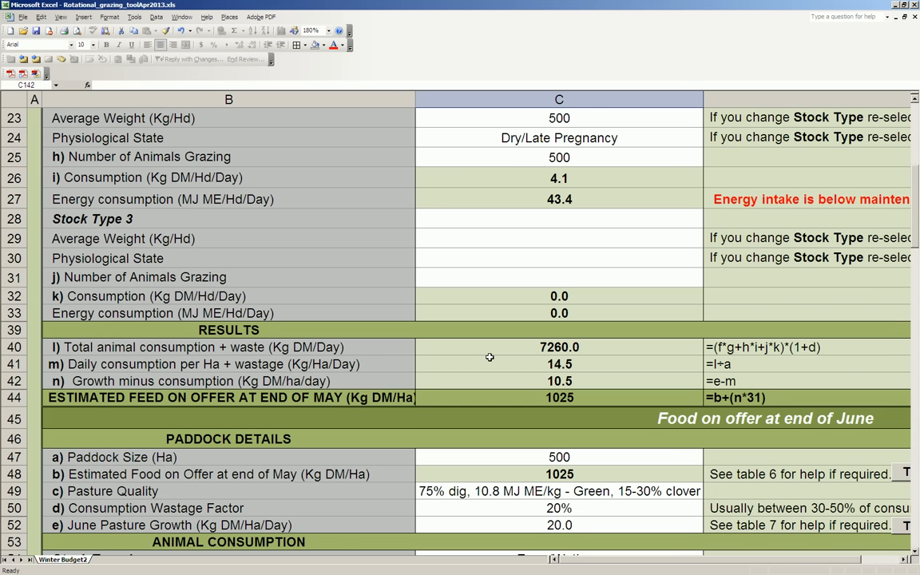
scroll(489, 358, "down", 2)
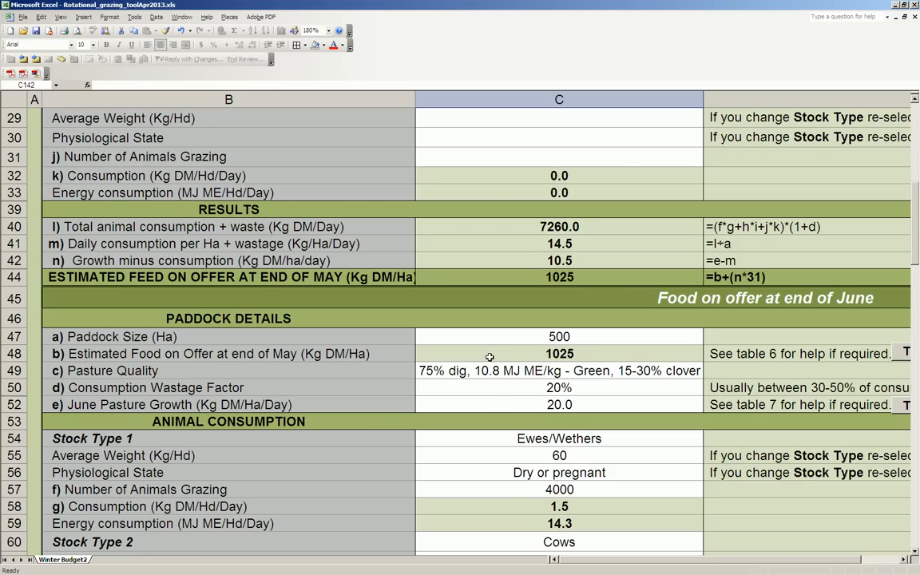
left_click(493, 402)
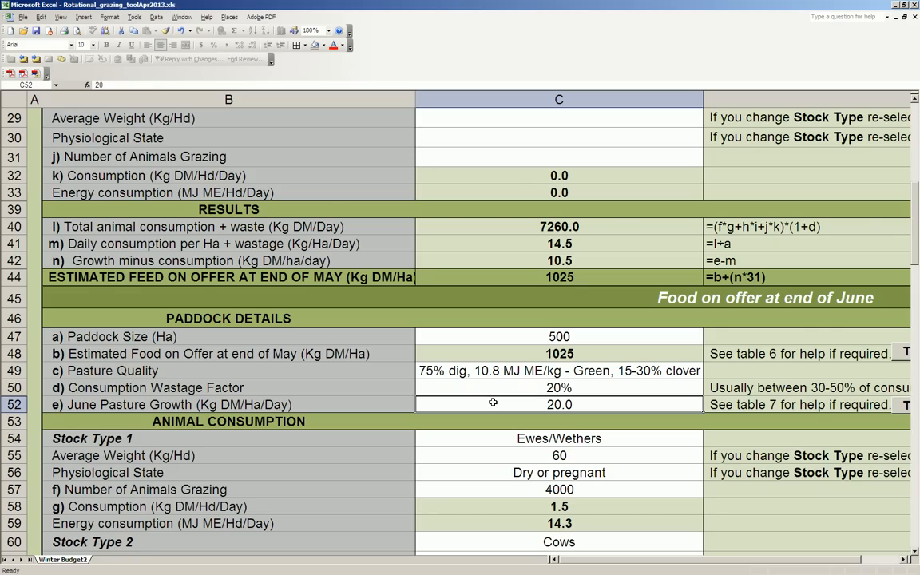
type("30")
key("Return")
- Set the July pasture growth to 30 kg DM/ha/day in the July paddock details
scroll(483, 435, "down", 2)
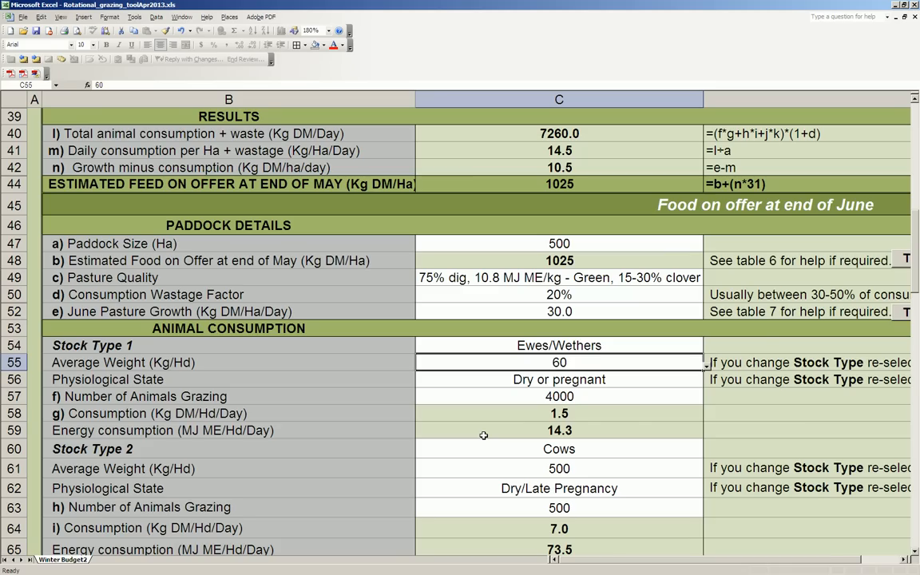
scroll(483, 436, "down", 9)
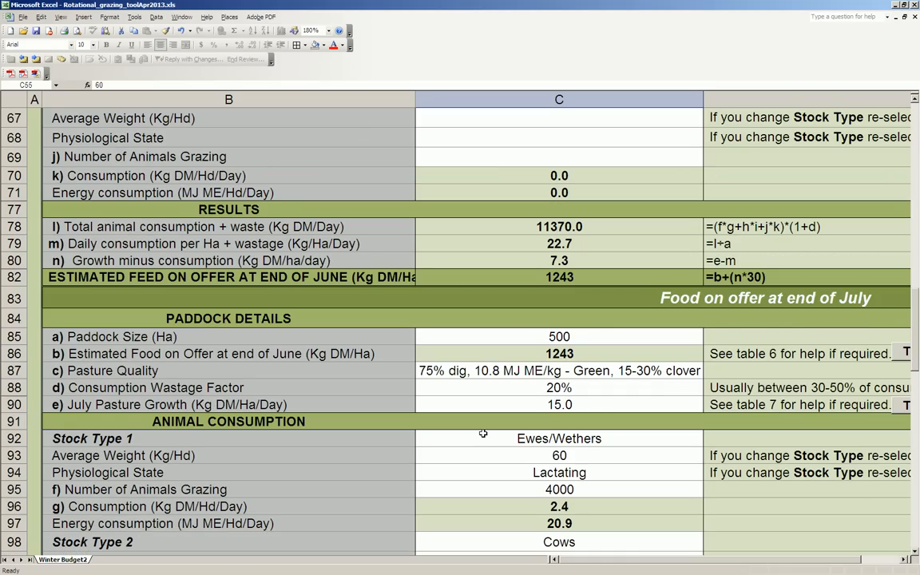
left_click(500, 405)
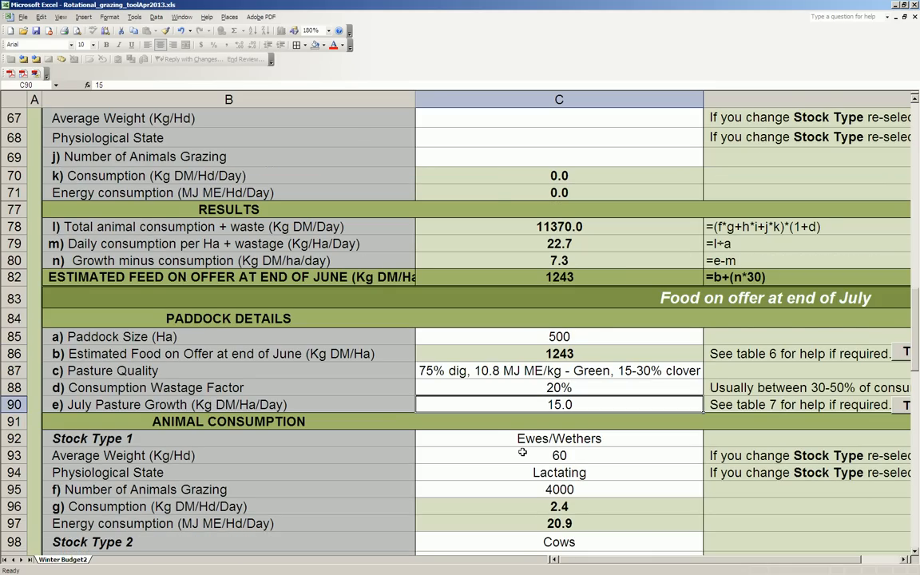
type("3-")
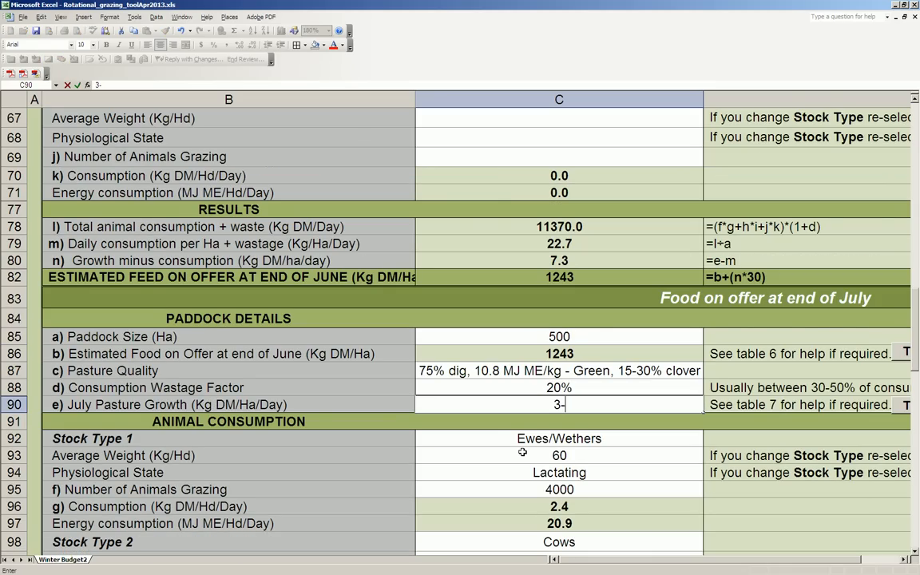
key("BackSpace")
left_click(522, 452)
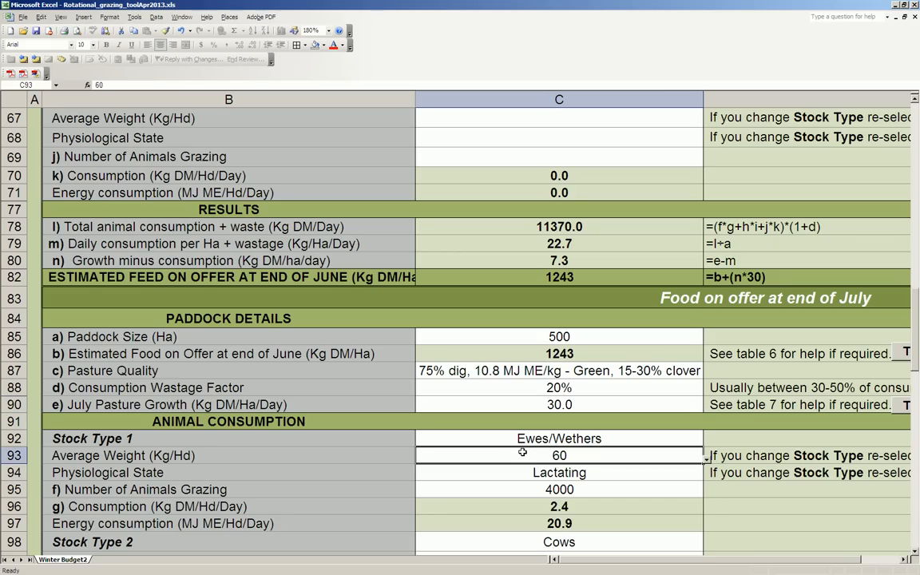
- Examine the recalculated July and August results, comparing growth minus consumption and the estimated feed on offer at the end of each month
scroll(522, 452, "down", 4)
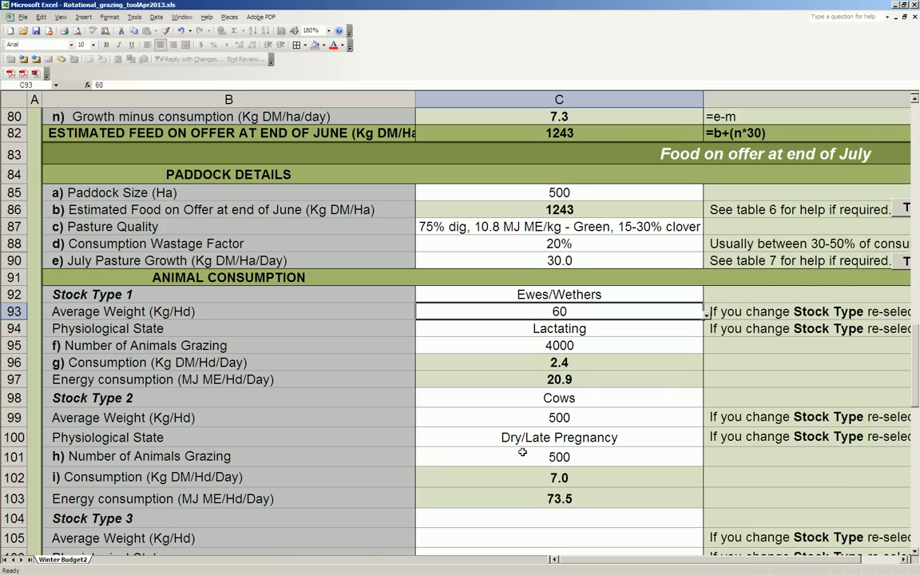
scroll(522, 452, "down", 3)
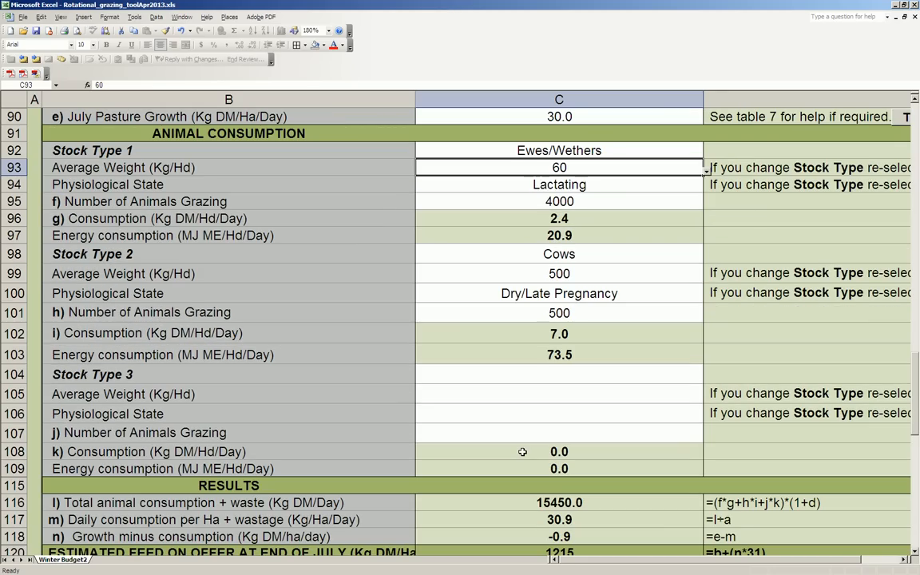
scroll(522, 452, "down", 1)
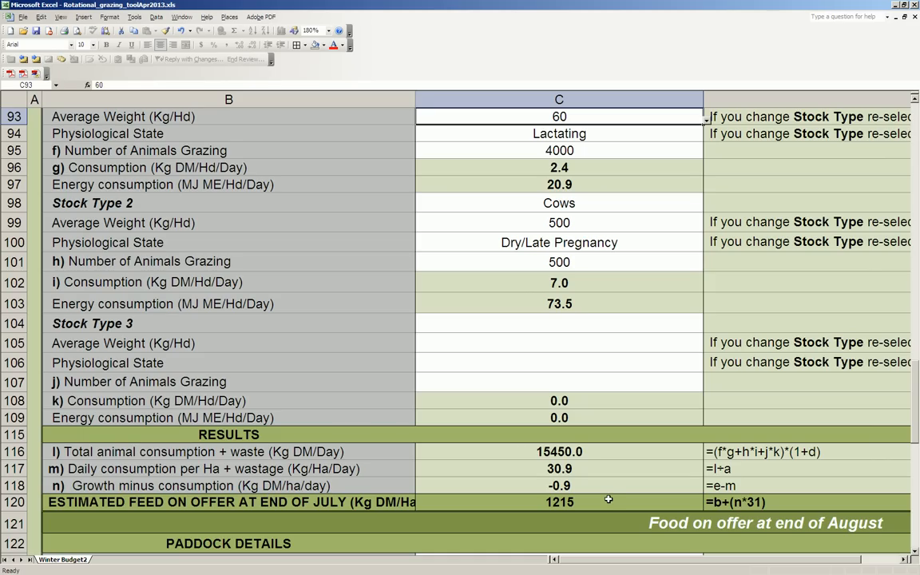
scroll(607, 499, "down", 1)
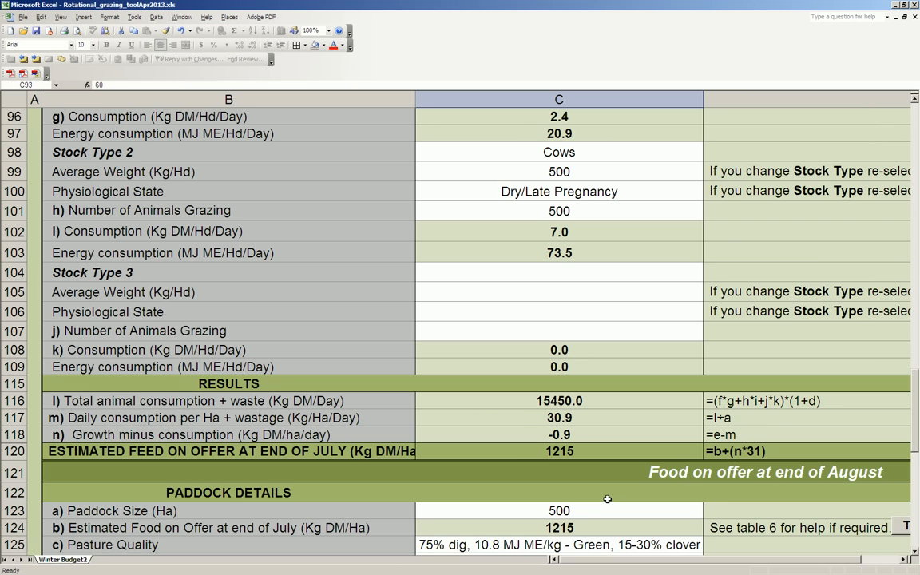
scroll(607, 499, "down", 8)
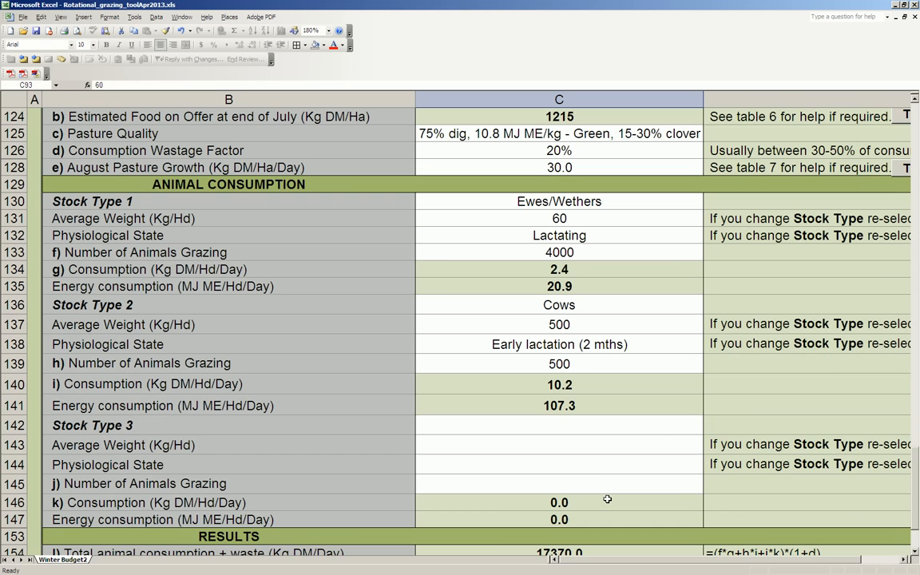
scroll(607, 499, "down", 3)
scroll(607, 499, "up", 1)
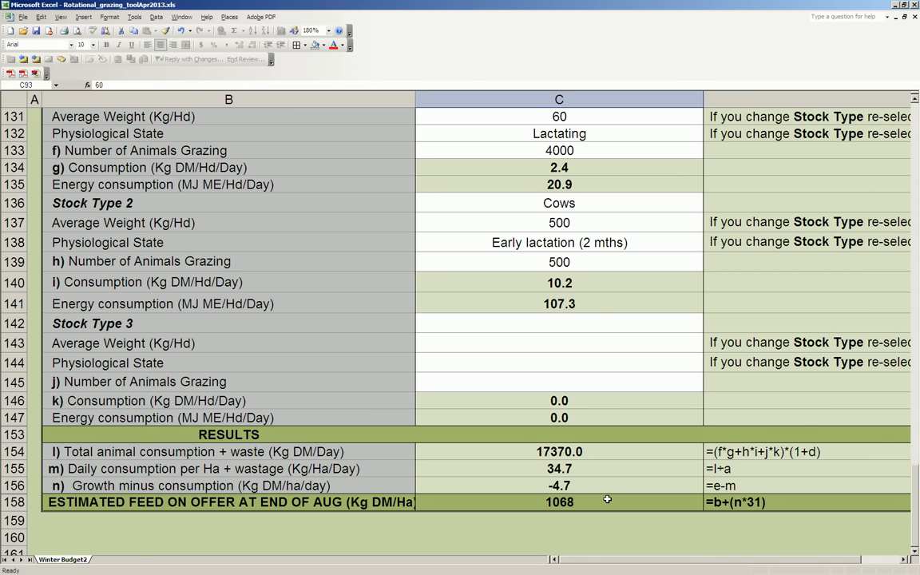
scroll(607, 499, "up", 4)
scroll(607, 499, "up", 5)
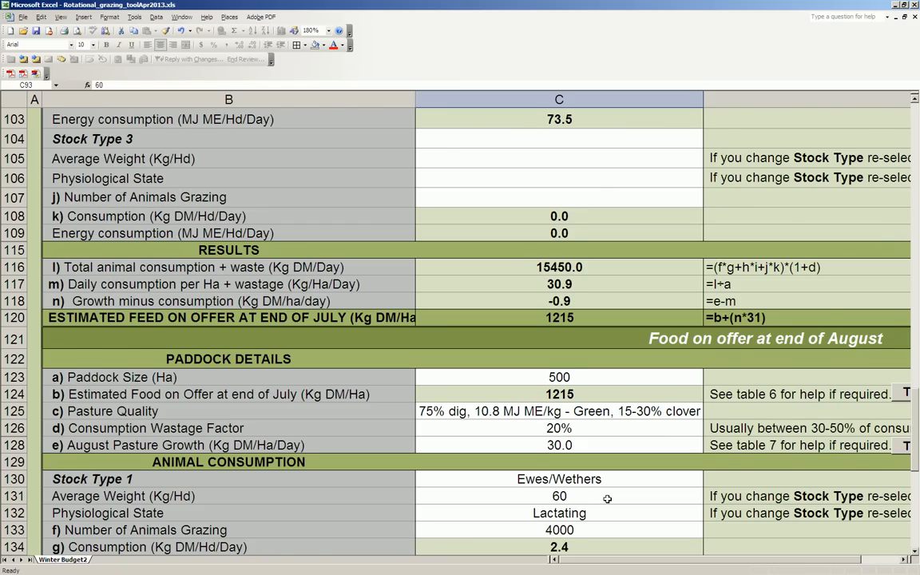
scroll(607, 498, "down", 5)
scroll(599, 491, "down", 2)
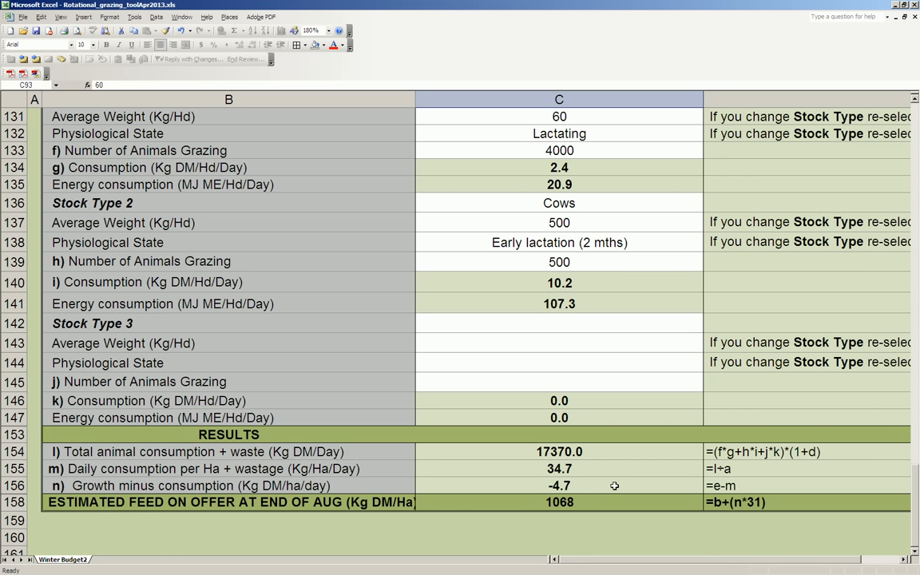
- Leave the winter feed budget and return to the Feed Budget and Rotation Planner's main menu
left_click_drag(917, 475, 916, 110)
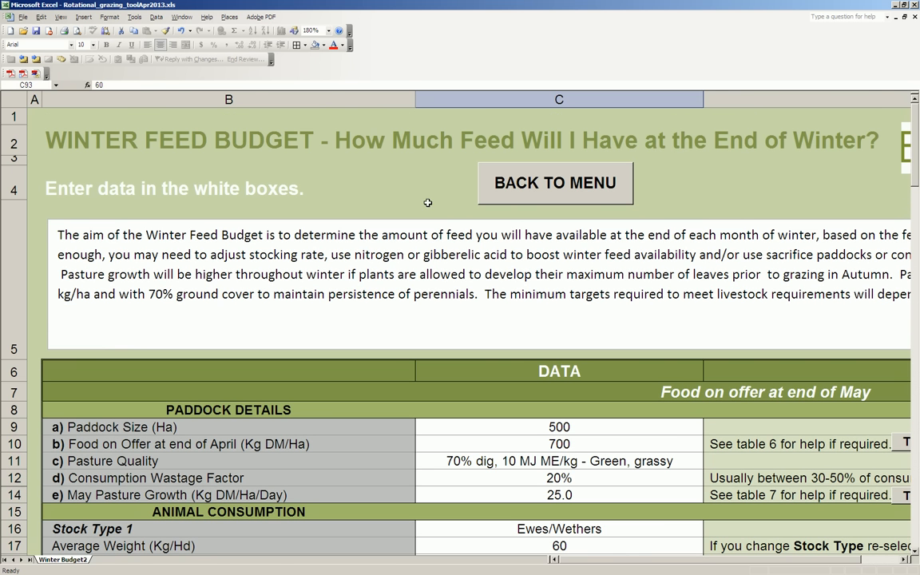
left_click(528, 183)
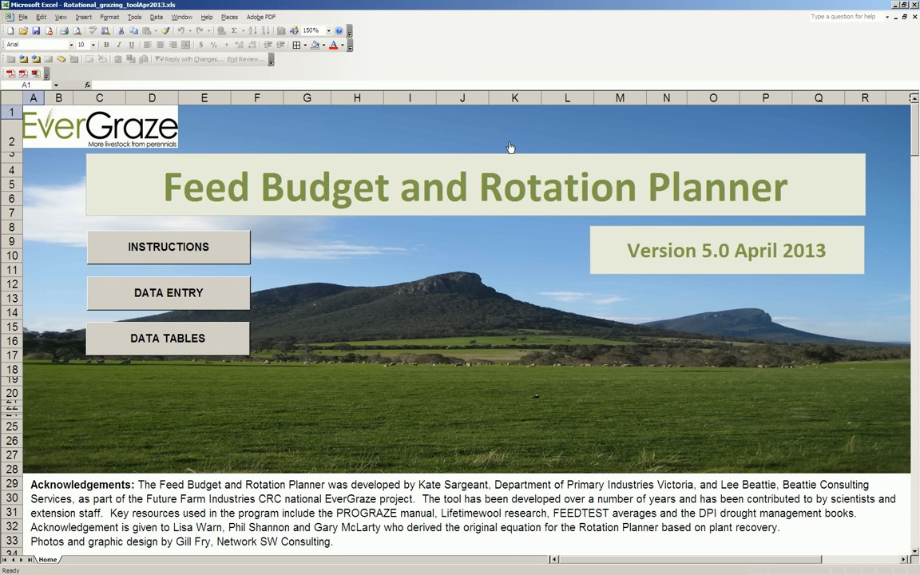